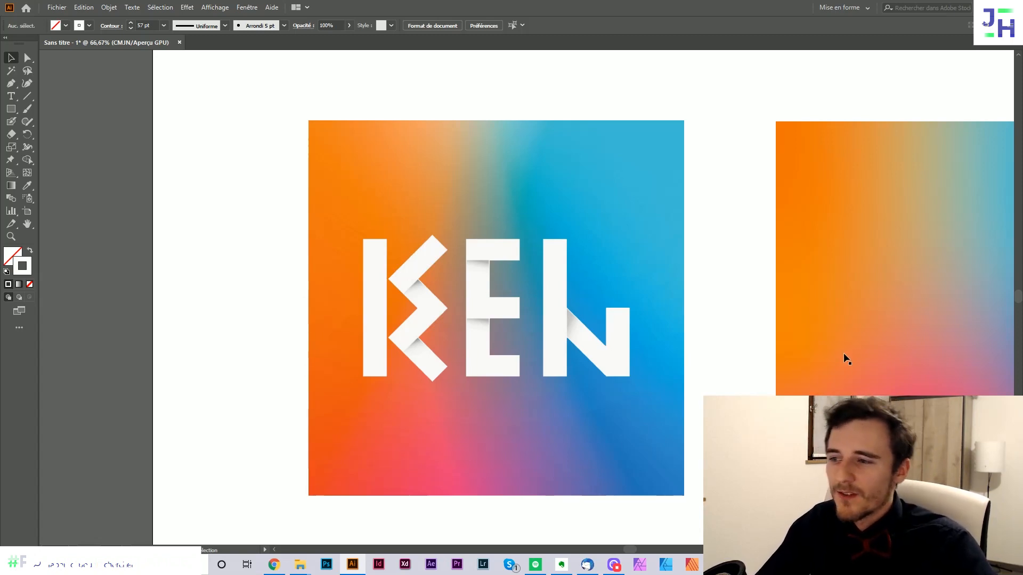
# Step: Examine the folded KEN logo on its gradient square and compare it with the stacked KEI KEN lettering
pyautogui.scroll(-1, 718, 303)
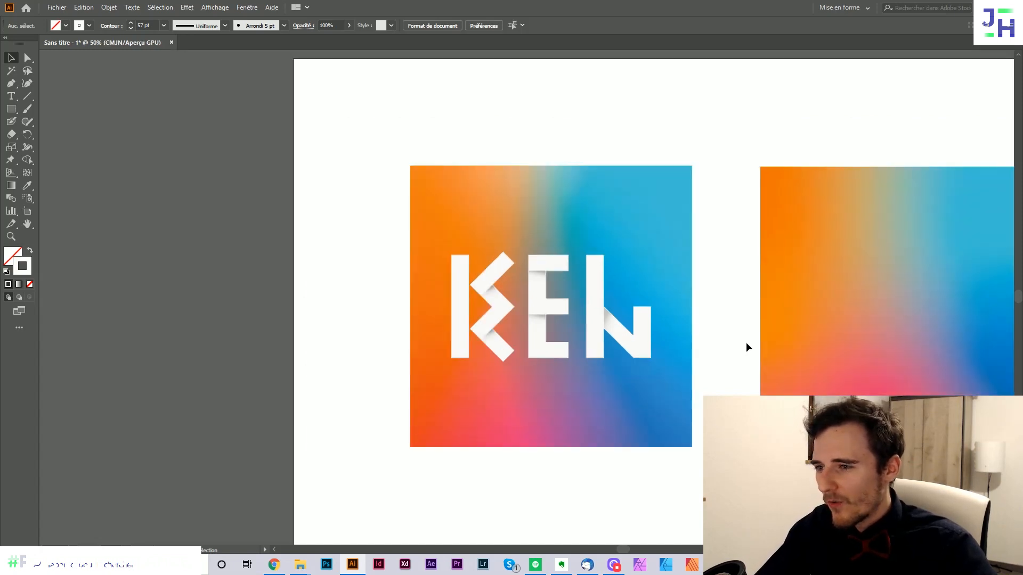
pyautogui.moveTo(748, 342); pyautogui.dragTo(643, 289)
pyautogui.scroll(1, 586, 336)
pyautogui.scroll(2, 618, 352)
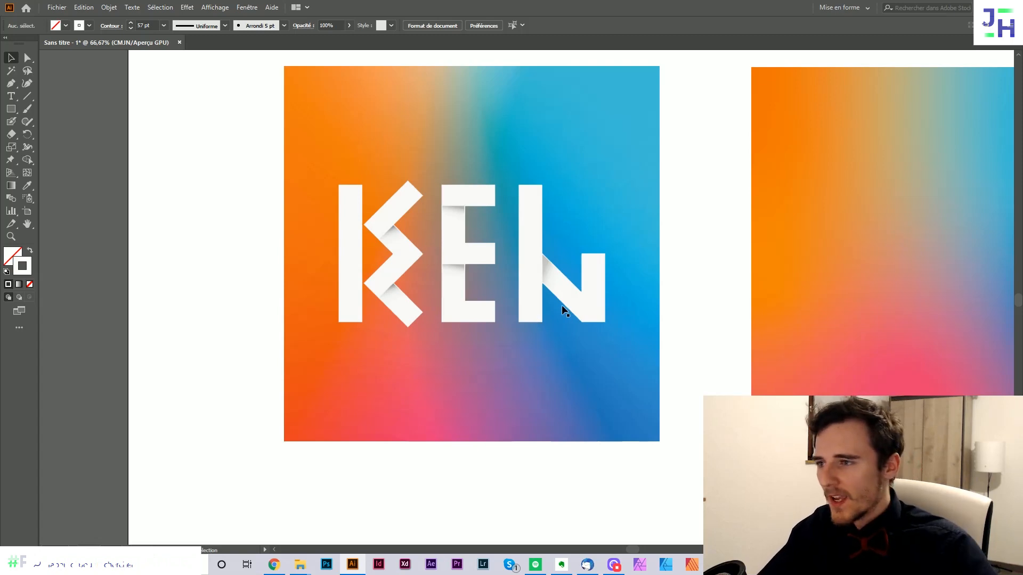
pyautogui.scroll(-2, 402, 269)
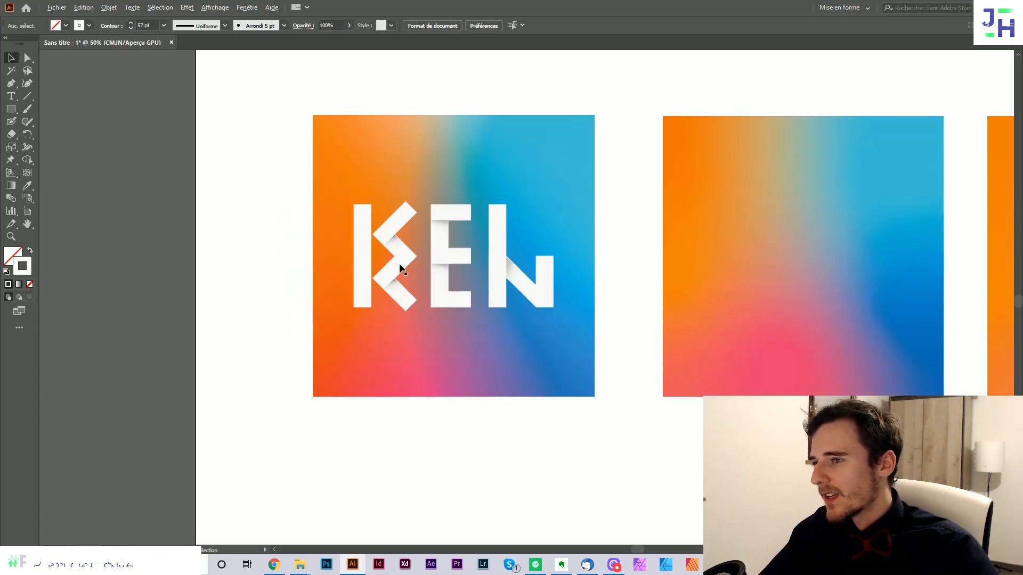
pyautogui.hscroll(5, 505, 269)
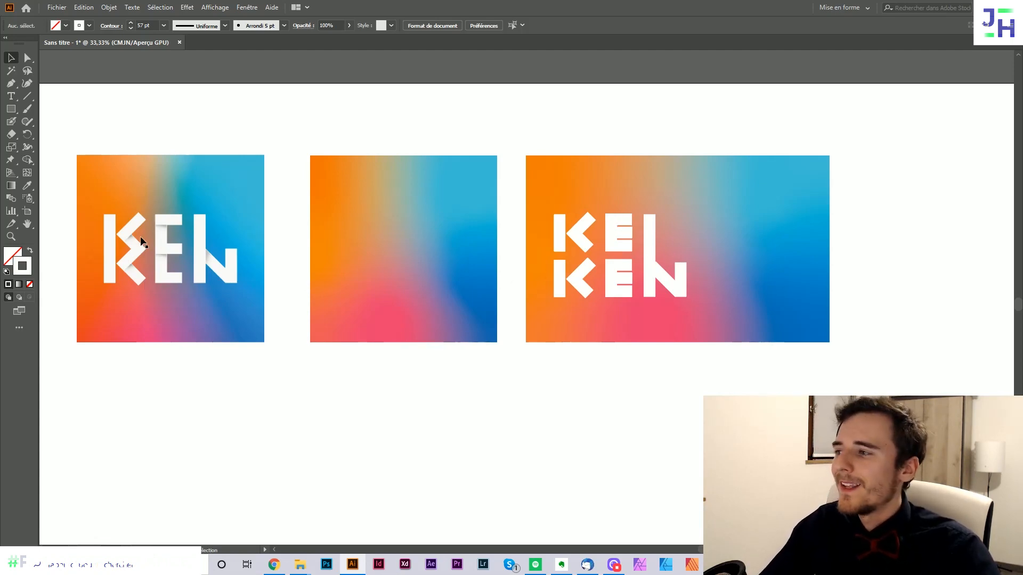
pyautogui.hscroll(-2, 661, 317)
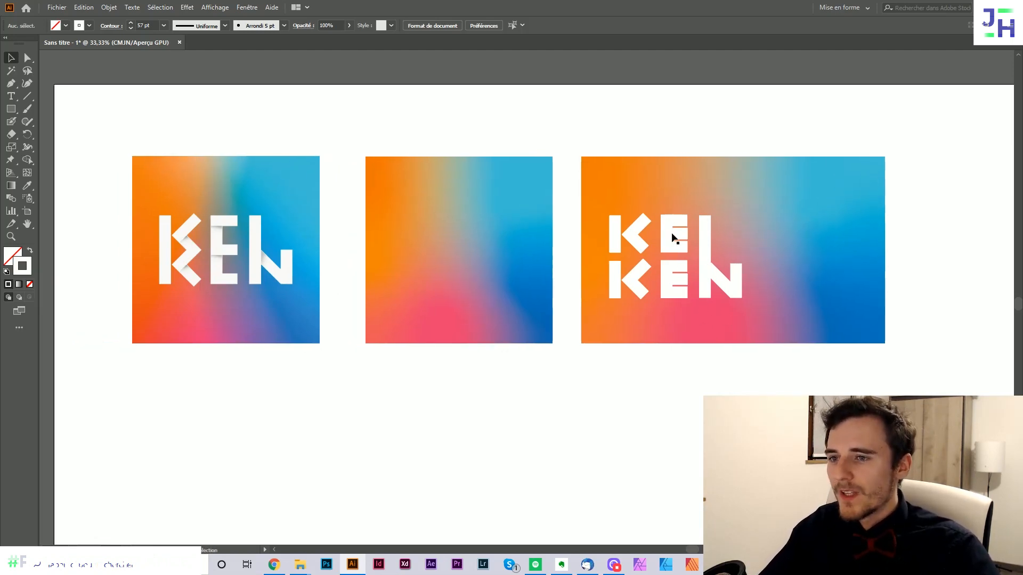
# Step: Stretch the gradient rectangle behind the stacked KEI KEN lettering rightward to slightly more than double its width
pyautogui.moveTo(584, 279); pyautogui.dragTo(554, 336)
pyautogui.hotkey('ctrl', 'z')
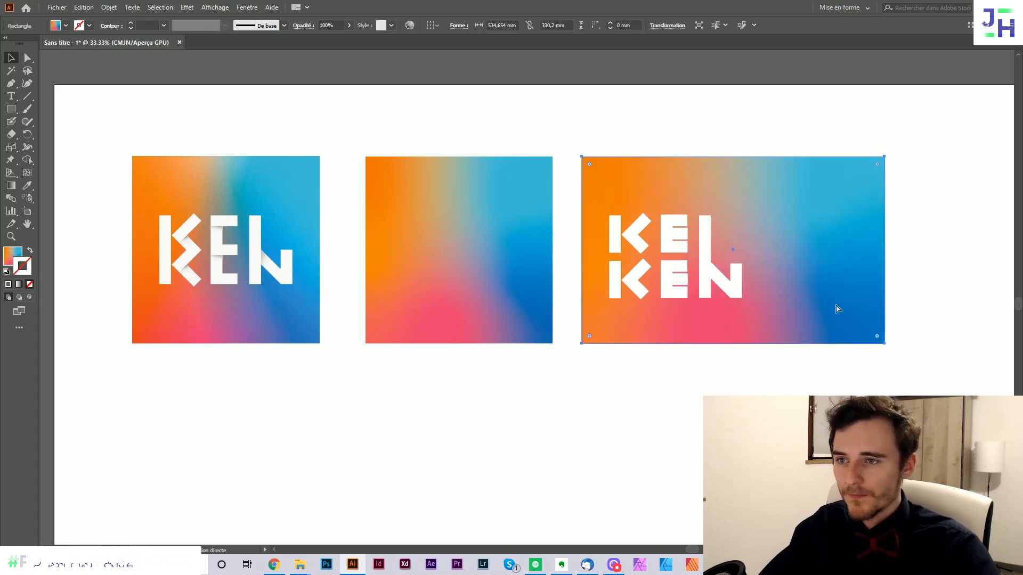
pyautogui.hscroll(10, 836, 306)
pyautogui.moveTo(548, 236); pyautogui.dragTo(920, 244)
pyautogui.click(660, 349)
pyautogui.hotkey('ctrl', '+')
pyautogui.hscroll(3, 216, 170)
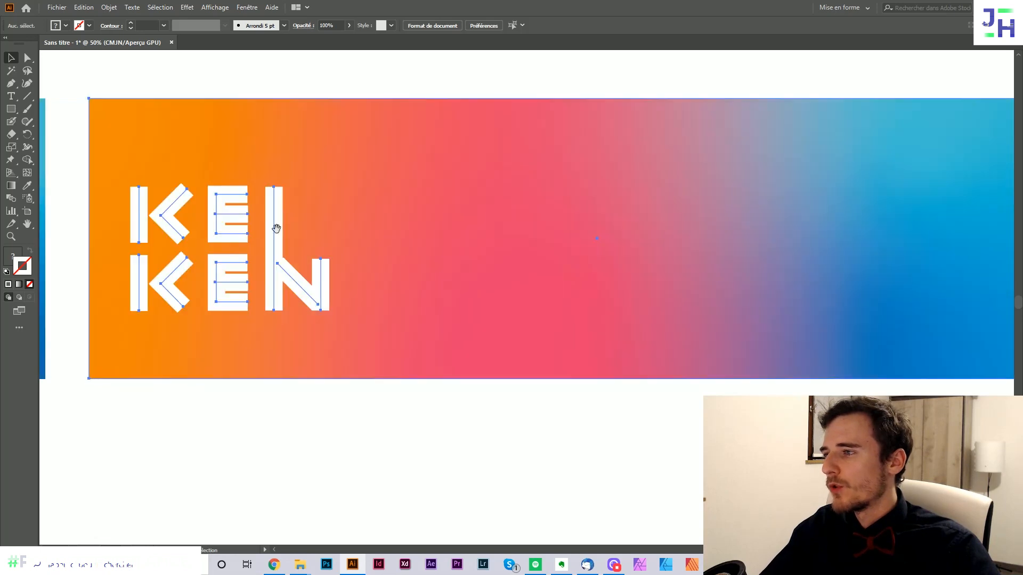
# Step: Duplicate the stacked KEI KEN lettering and place the copy level with the original on the pink part of the banner
pyautogui.click(274, 224)
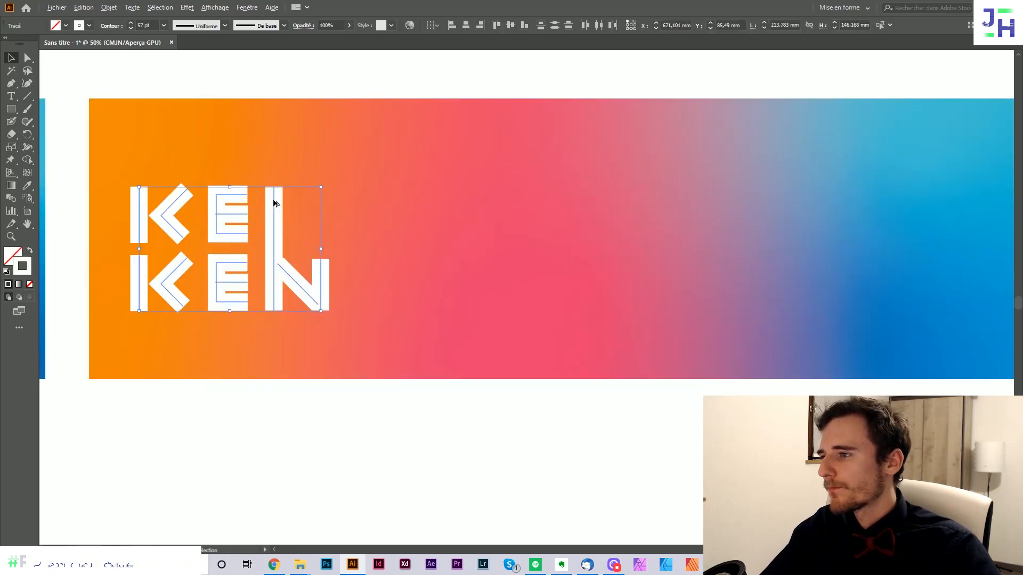
pyautogui.moveTo(274, 205); pyautogui.dragTo(623, 205)
pyautogui.click(670, 445)
pyautogui.moveTo(716, 413); pyautogui.dragTo(568, 393)
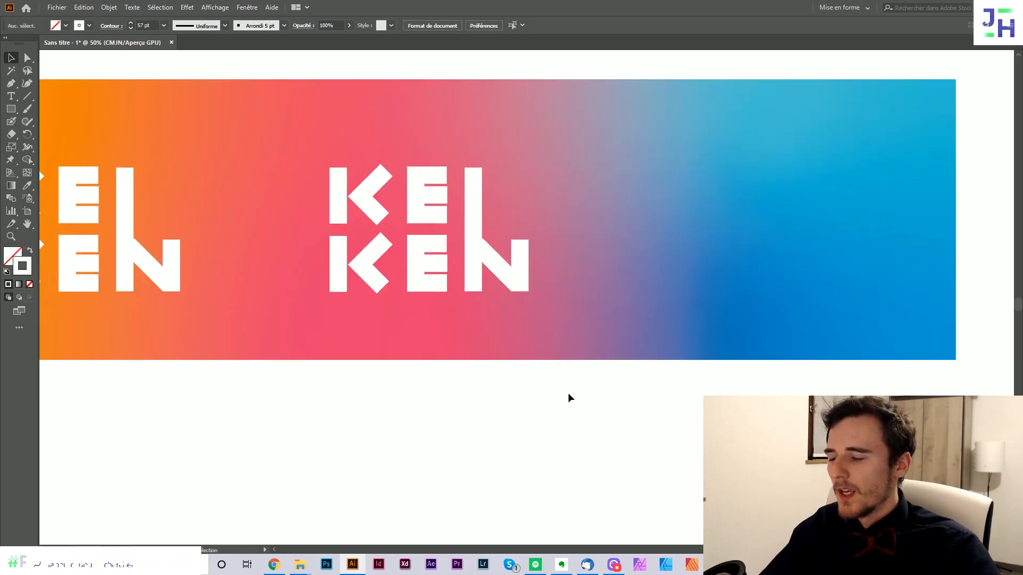
# Step: Shorten the tall shared stem in the copied lettering so it ends at the baseline of the upper KEI line
pyautogui.scroll(2, 502, 224)
pyautogui.press('a')
pyautogui.moveTo(441, 360); pyautogui.dragTo(443, 223)
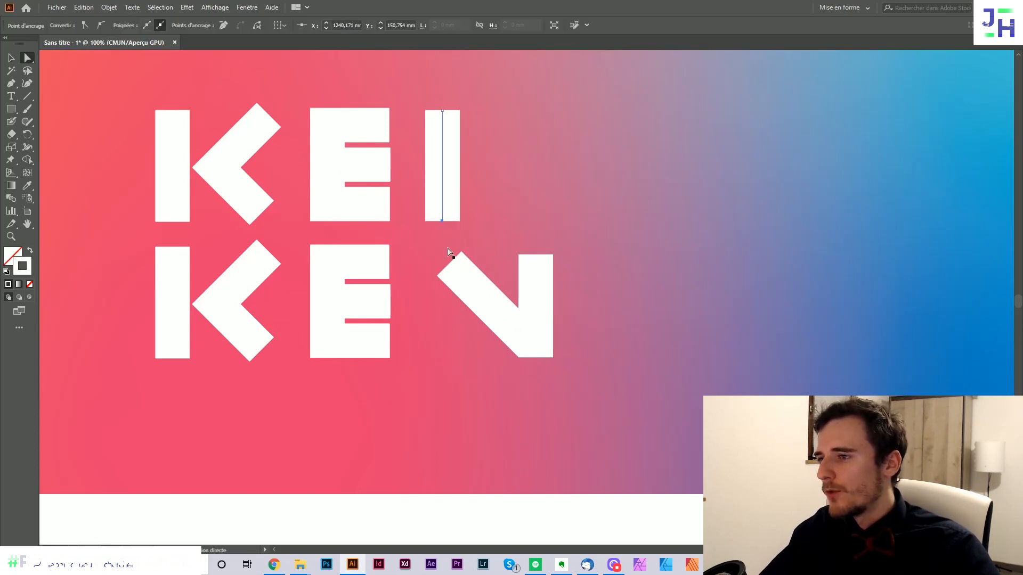
# Step: Copy the shortened I stem straight down to complete the N of the lower line, nudging it up slightly to align
pyautogui.press('v')
pyautogui.moveTo(442, 160); pyautogui.dragTo(442, 298)
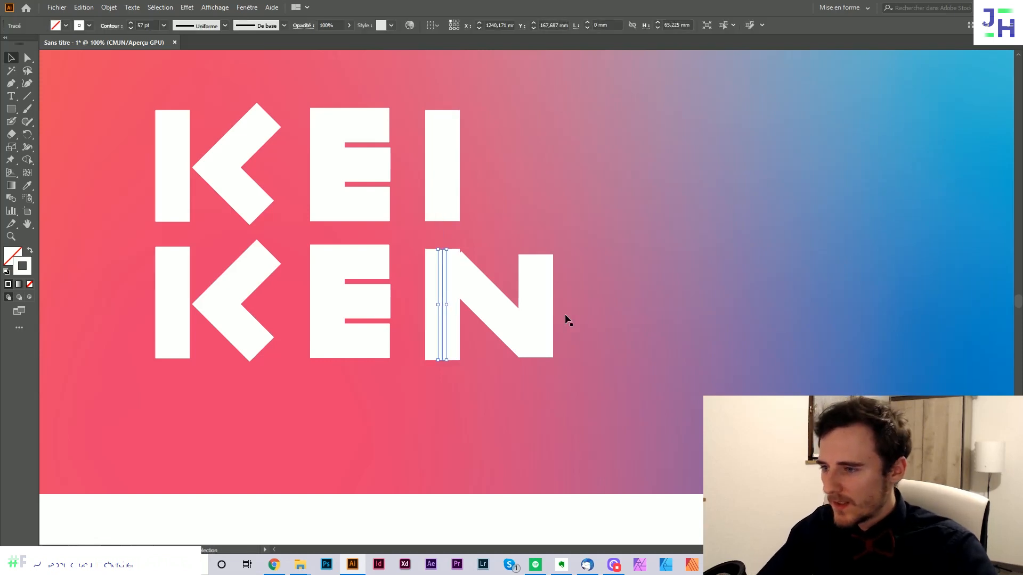
pyautogui.press('Up')
pyautogui.press('Up')
pyautogui.press('Up')
pyautogui.press('Up')
# Step: Shift the copy's whole lower KEN line to the right so its K starts beneath the I of KEI
pyautogui.scroll(-2, 564, 314)
pyautogui.moveTo(619, 483); pyautogui.dragTo(333, 280)
pyautogui.scroll(1, 469, 316)
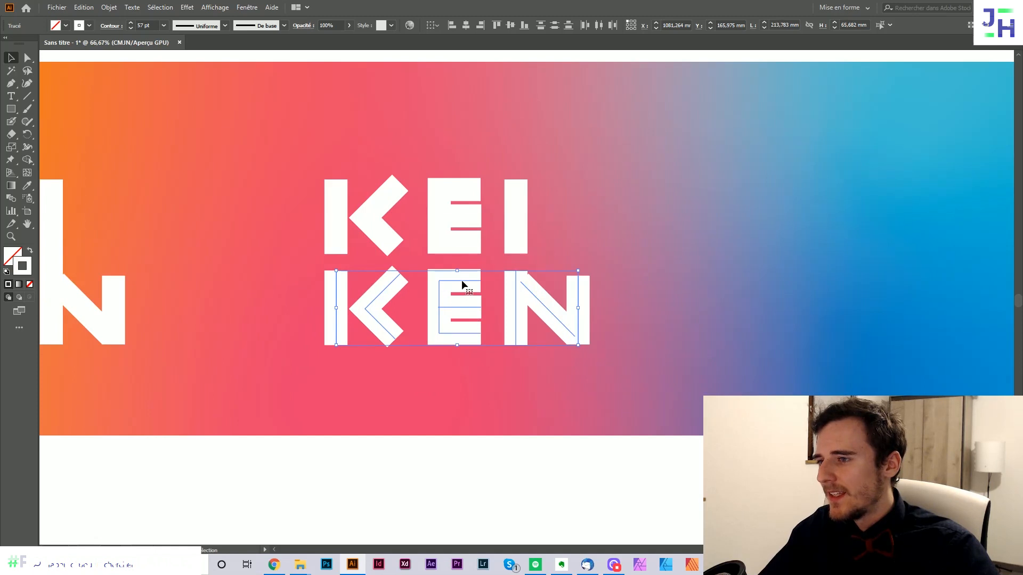
pyautogui.moveTo(461, 279); pyautogui.dragTo(641, 290)
pyautogui.scroll(-2, 581, 415)
pyautogui.click(602, 425)
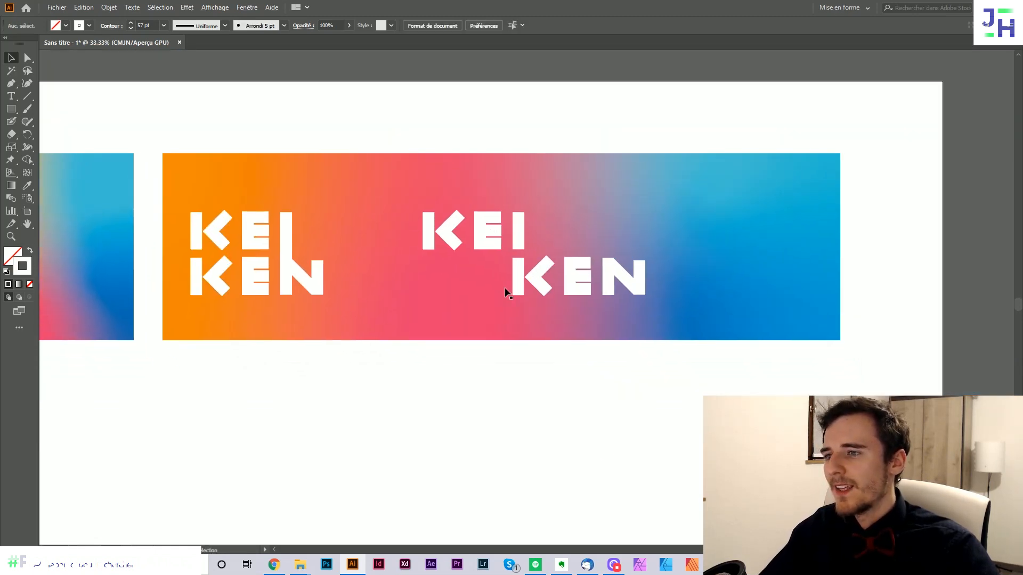
# Step: Compare the folded KEN logo with the stacked and staggered KEI KEN versions on the banner
pyautogui.scroll(-3, 691, 464)
pyautogui.scroll(1, 643, 404)
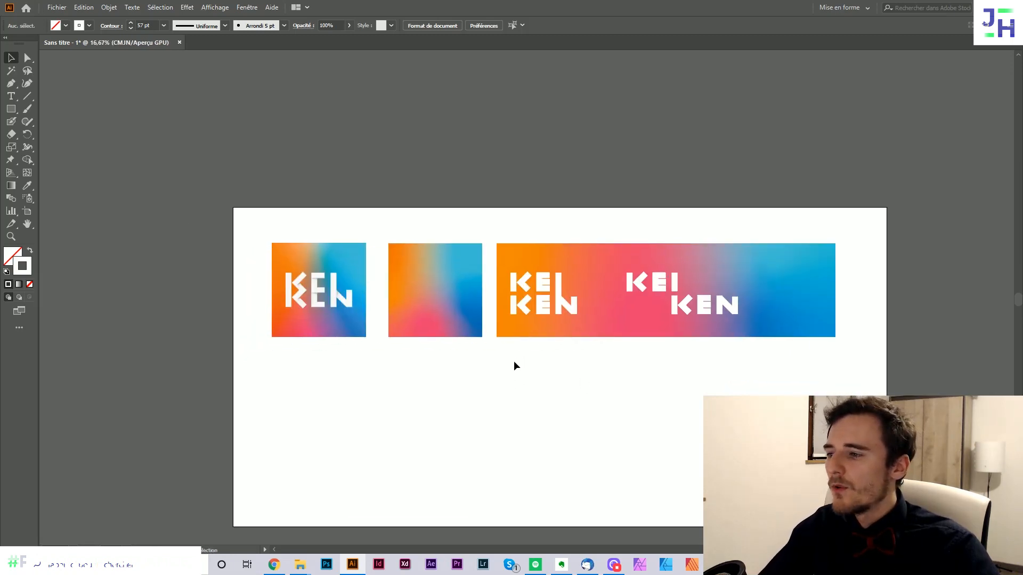
pyautogui.scroll(1, 513, 360)
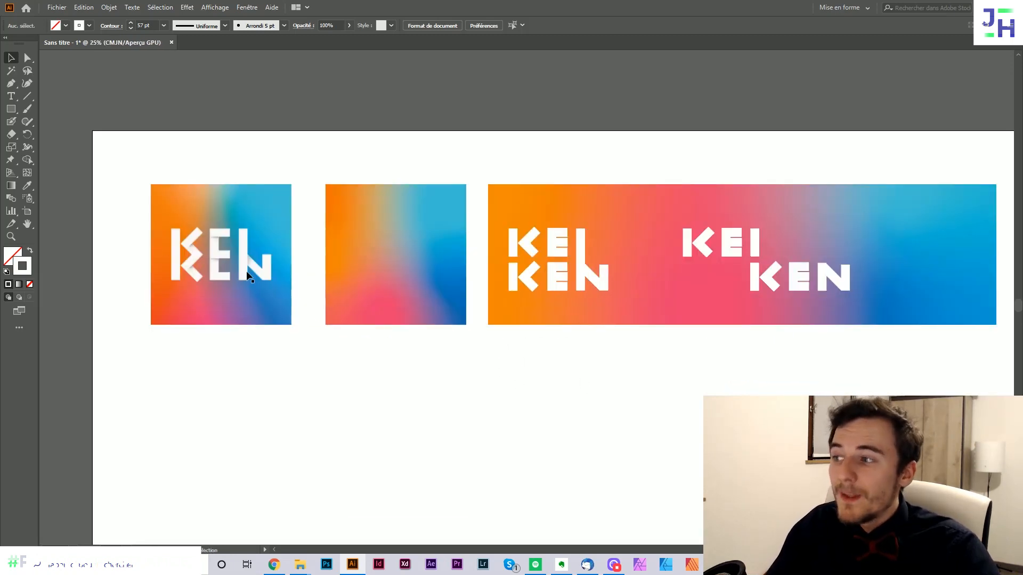
pyautogui.moveTo(815, 292); pyautogui.dragTo(730, 280)
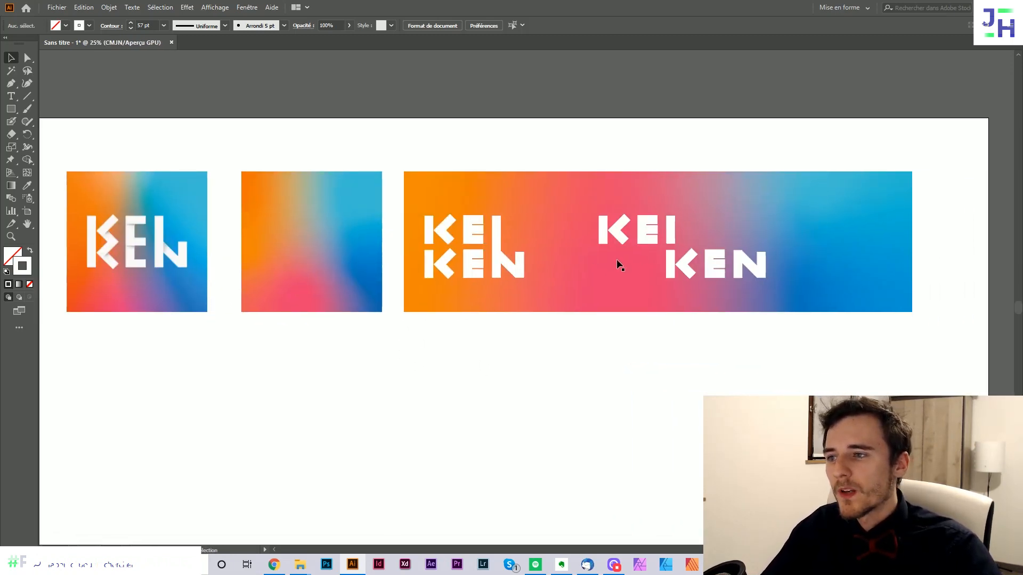
pyautogui.scroll(1, 616, 258)
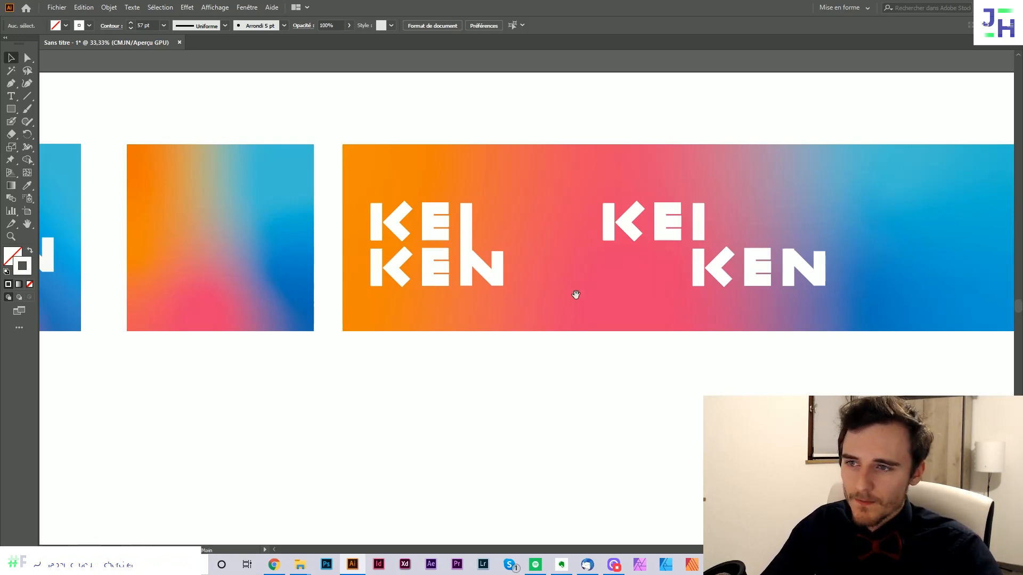
pyautogui.moveTo(575, 295); pyautogui.dragTo(506, 301)
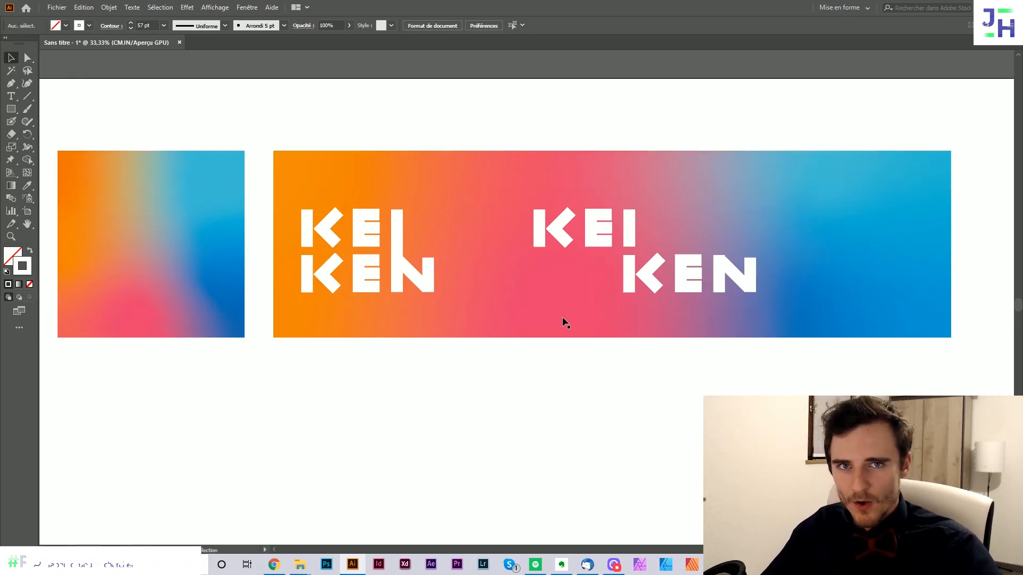
pyautogui.moveTo(279, 354); pyautogui.dragTo(648, 368)
pyautogui.scroll(3, 219, 299)
pyautogui.moveTo(391, 279); pyautogui.dragTo(392, 297)
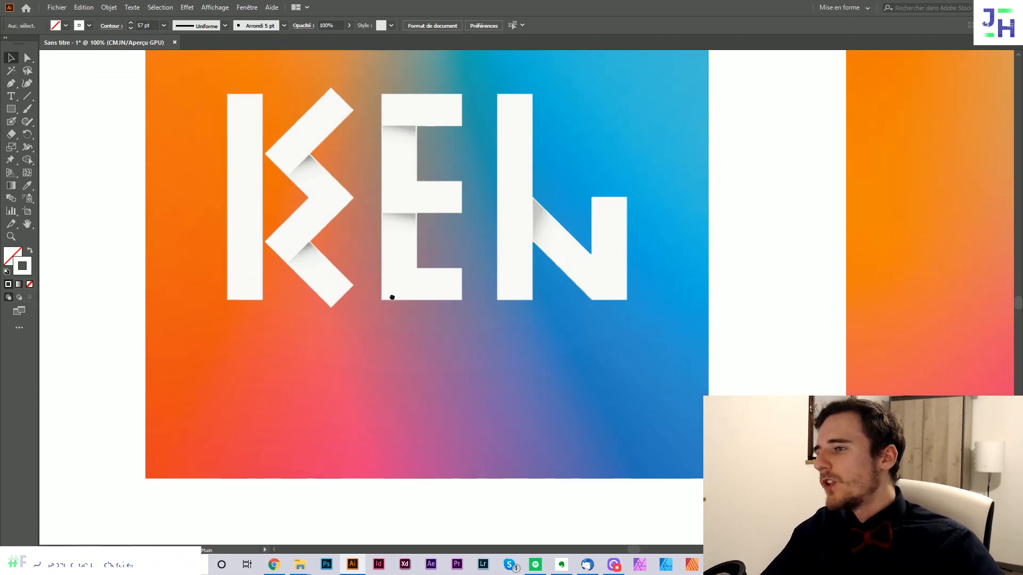
pyautogui.scroll(-1, 392, 297)
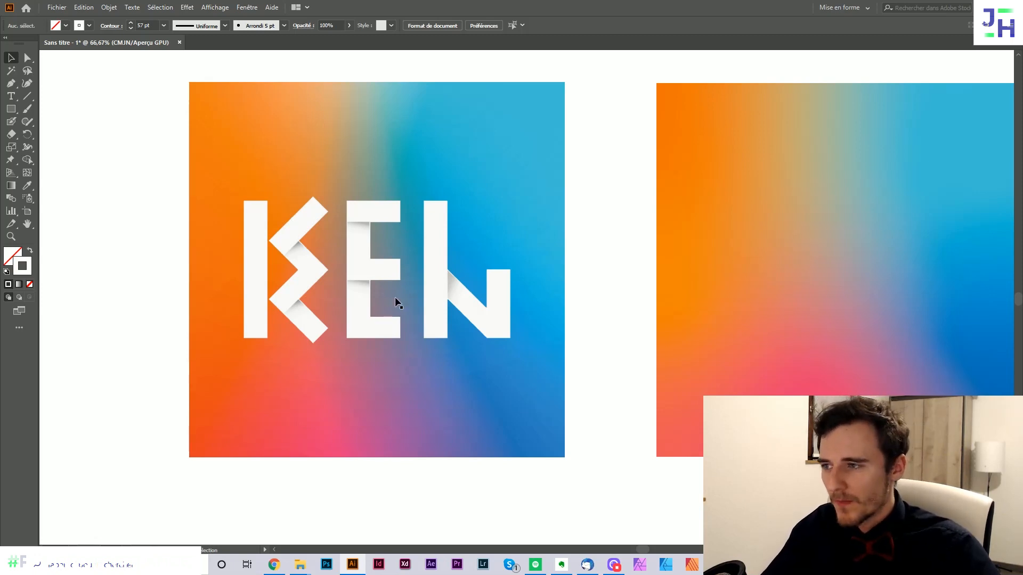
pyautogui.scroll(-2, 328, 284)
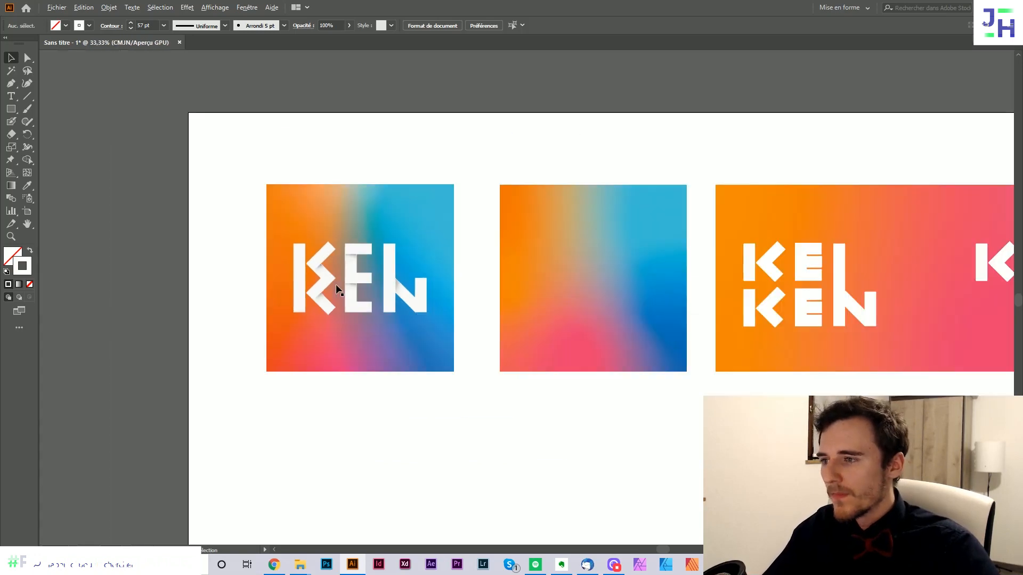
pyautogui.moveTo(408, 287); pyautogui.dragTo(149, 252)
pyautogui.moveTo(272, 249); pyautogui.dragTo(103, 266)
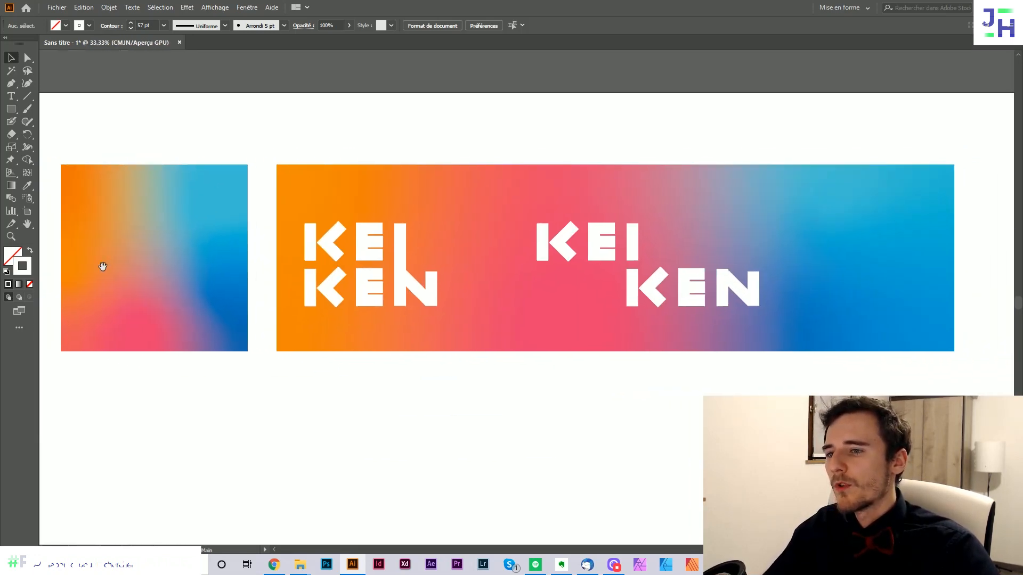
pyautogui.scroll(1, 666, 265)
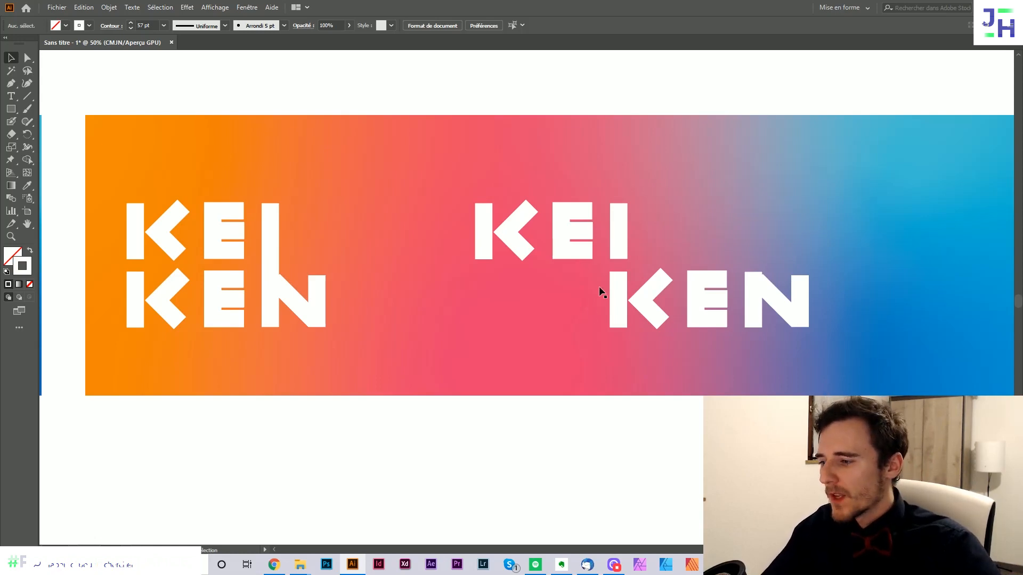
# Step: Switch to Chrome and browse the Pinterest results for "japan typography" for lettering inspiration
pyautogui.click(274, 564)
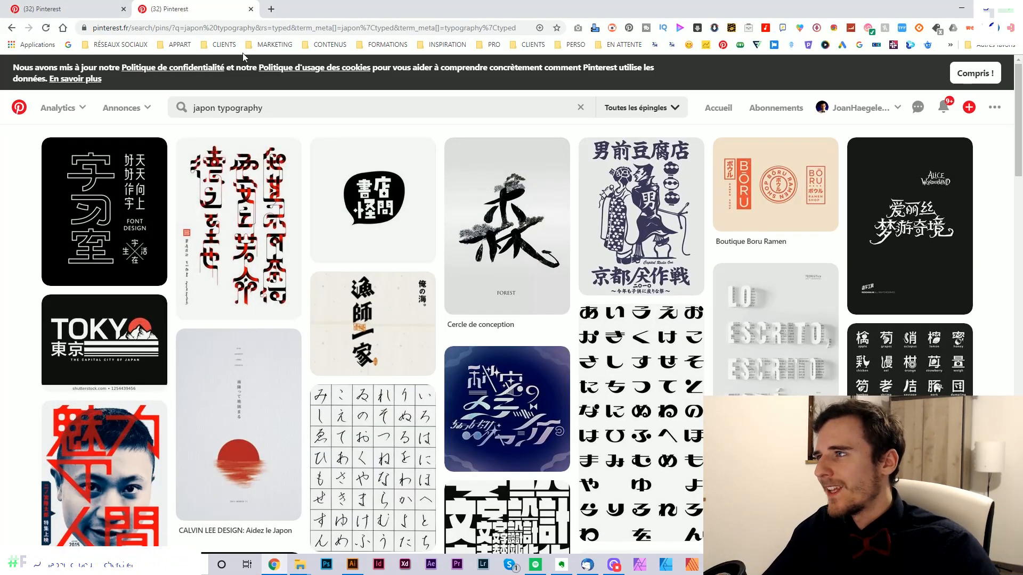
pyautogui.click(72, 3)
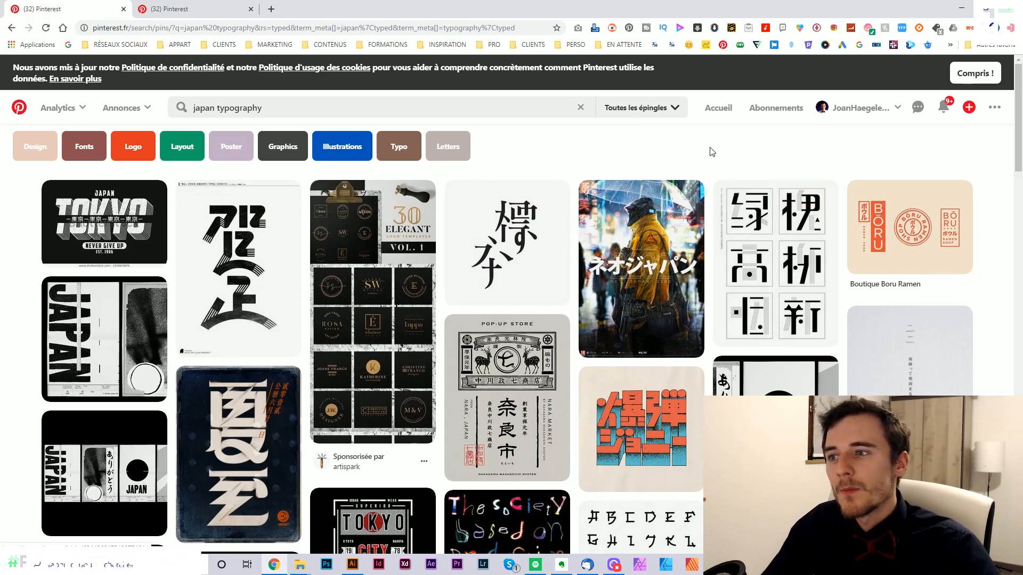
pyautogui.moveTo(737, 201)
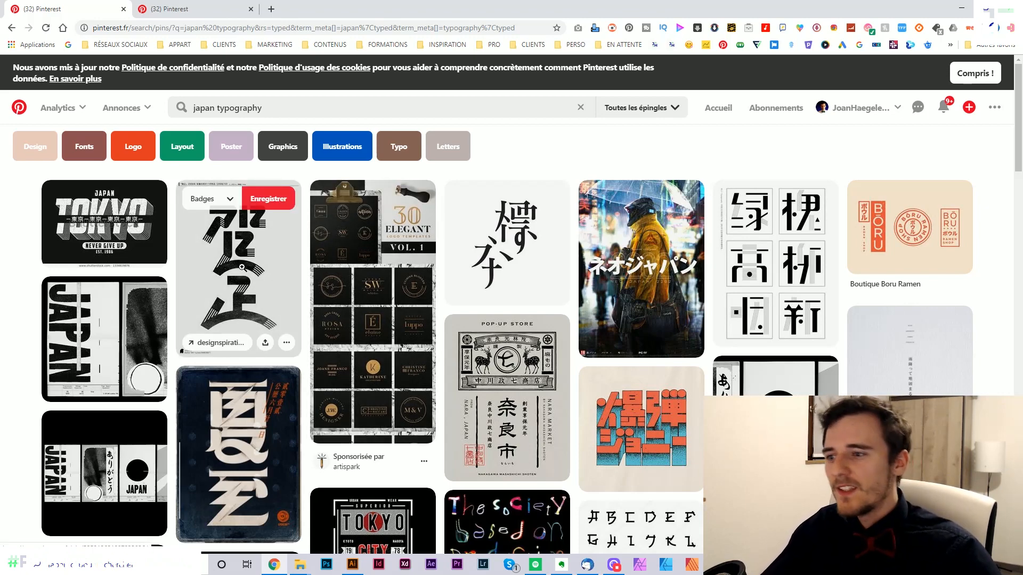
pyautogui.scroll(-5, 242, 267)
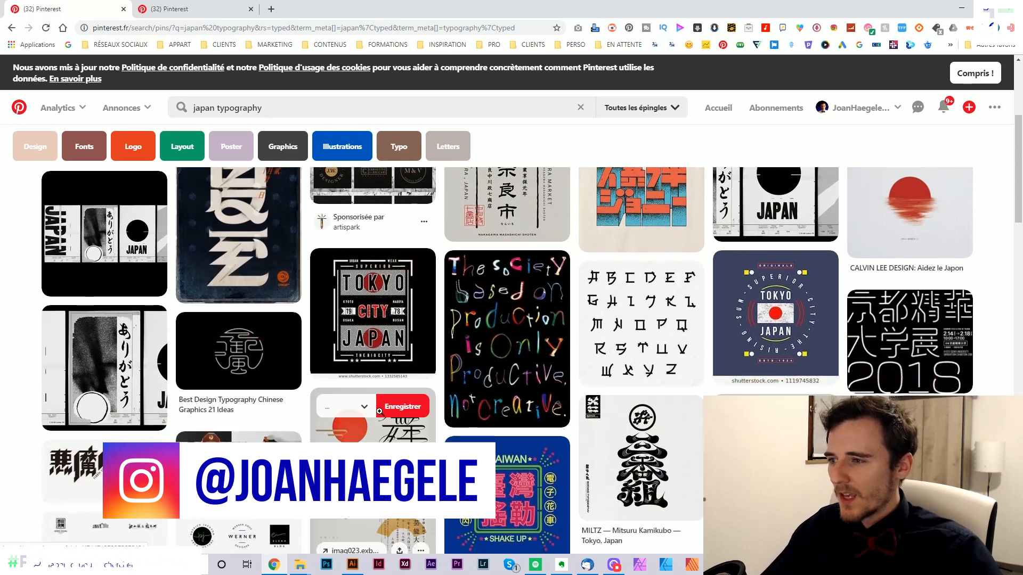
pyautogui.scroll(2, 379, 411)
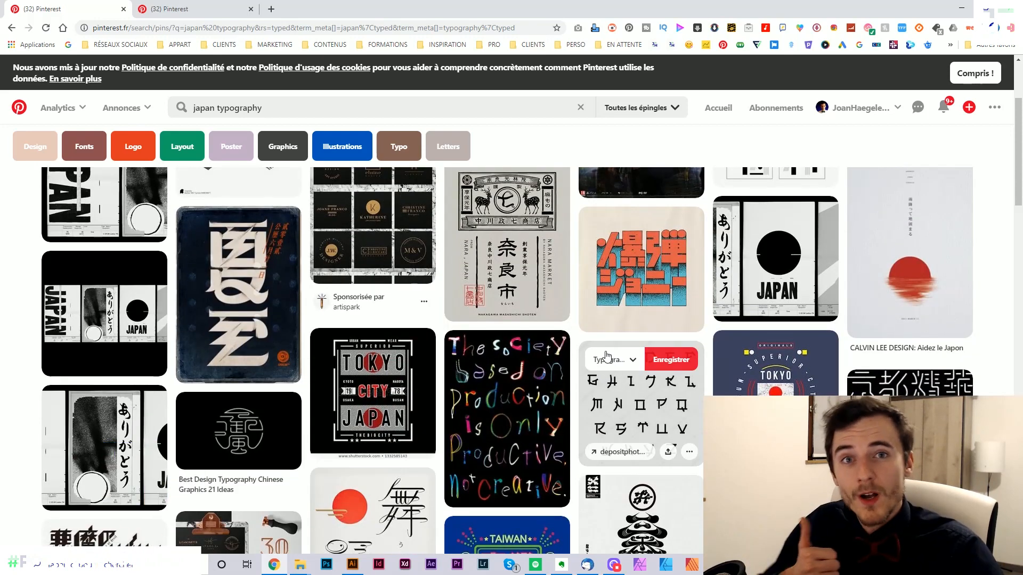
pyautogui.scroll(-3, 595, 367)
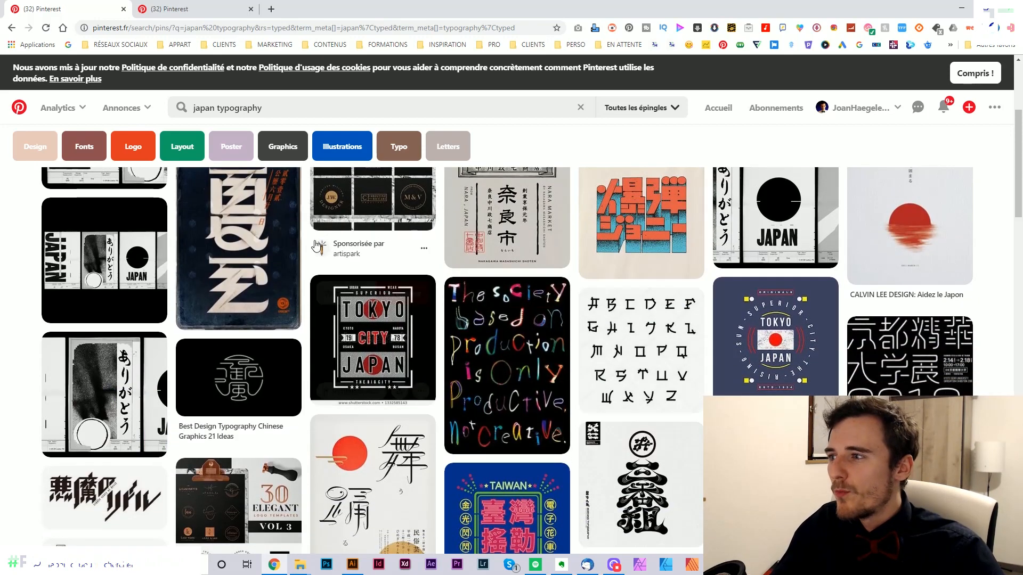
pyautogui.scroll(-2, 250, 253)
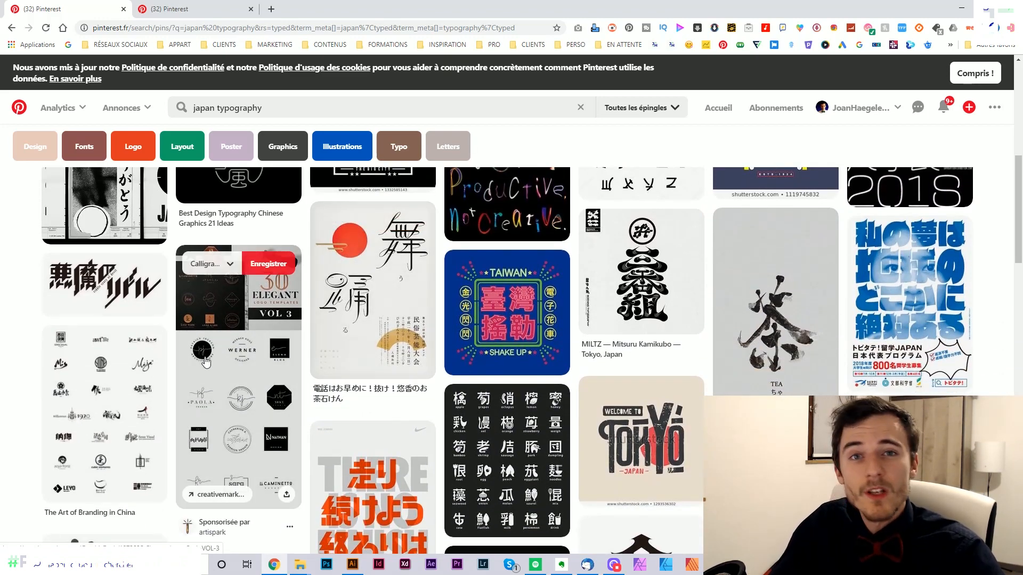
pyautogui.scroll(-2, 224, 361)
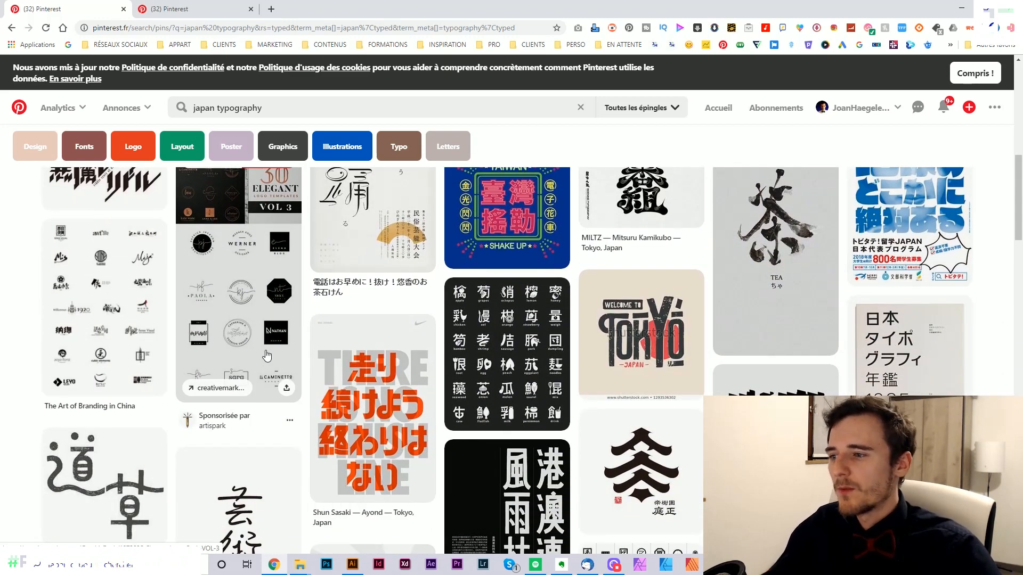
pyautogui.scroll(-2, 267, 355)
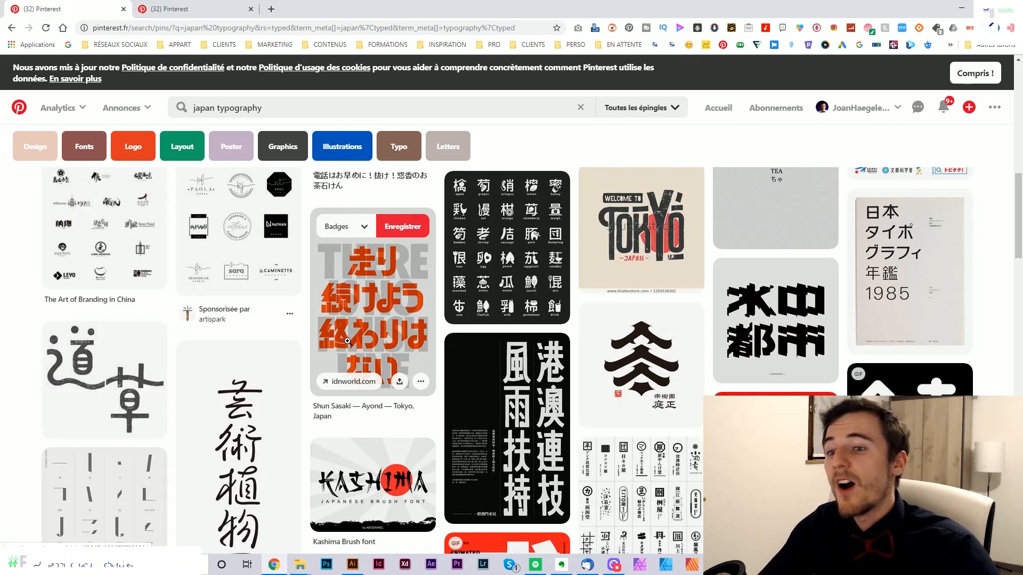
pyautogui.scroll(10, 349, 347)
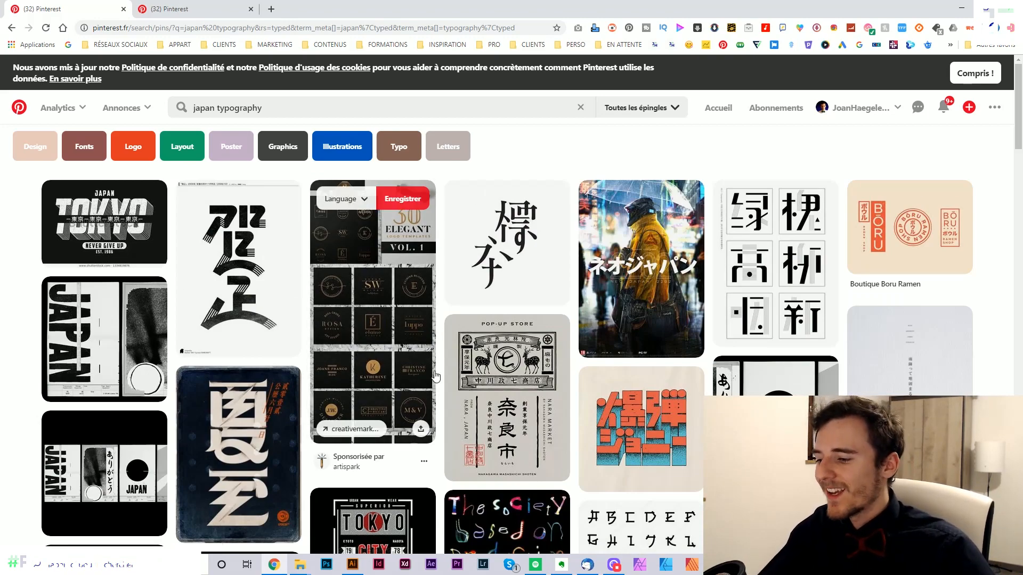
# Step: Switch back to Illustrator and review the two gradient squares and the KEI KEN banner side by side
pyautogui.click(352, 565)
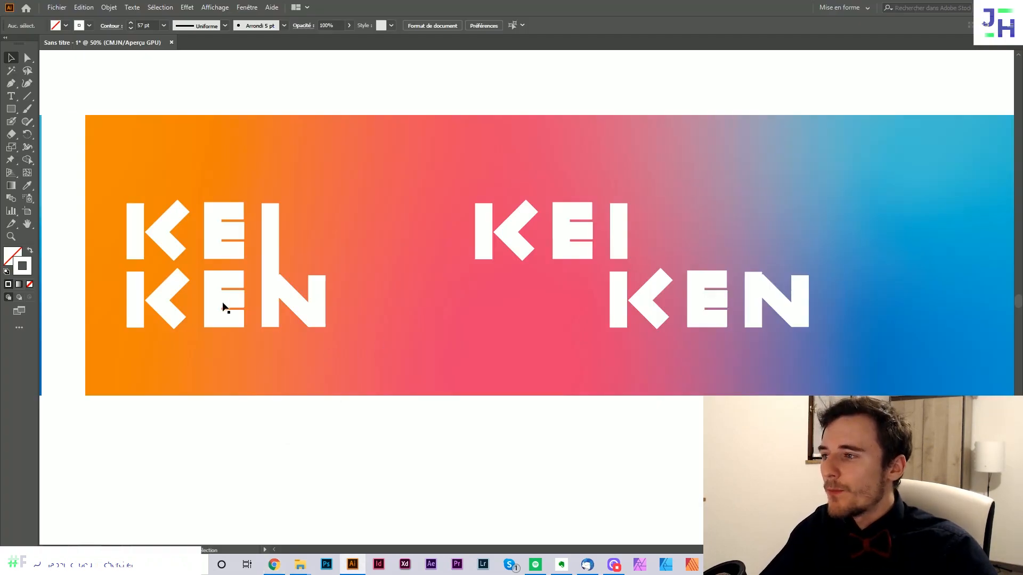
pyautogui.scroll(-1, 223, 303)
pyautogui.scroll(-1, 223, 306)
pyautogui.hscroll(-5, 377, 336)
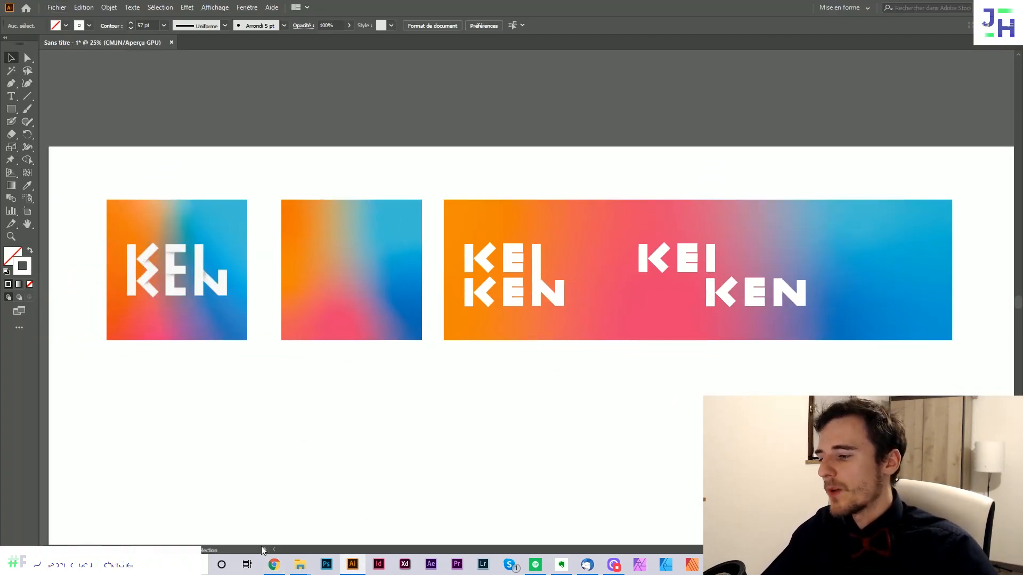
# Step: Switch to Chrome to check the Pinterest "japan typography" results and return to Illustrator
pyautogui.click(274, 564)
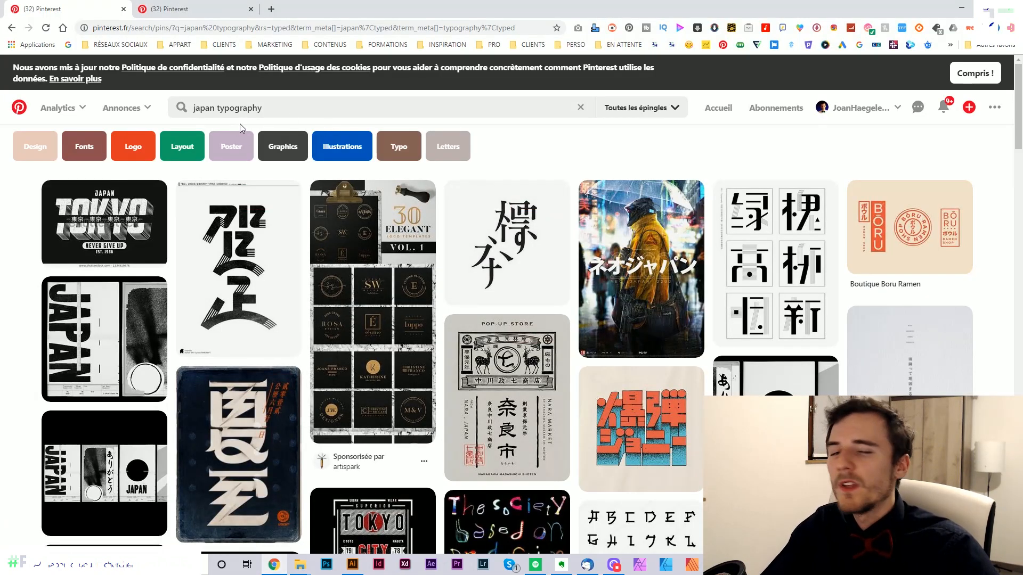
pyautogui.moveTo(501, 219)
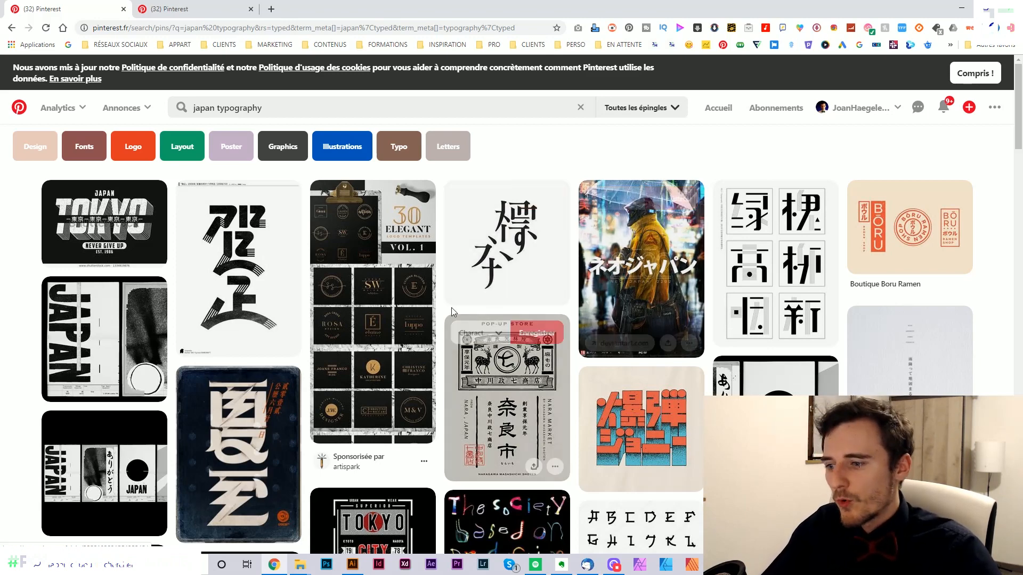
pyautogui.click(352, 564)
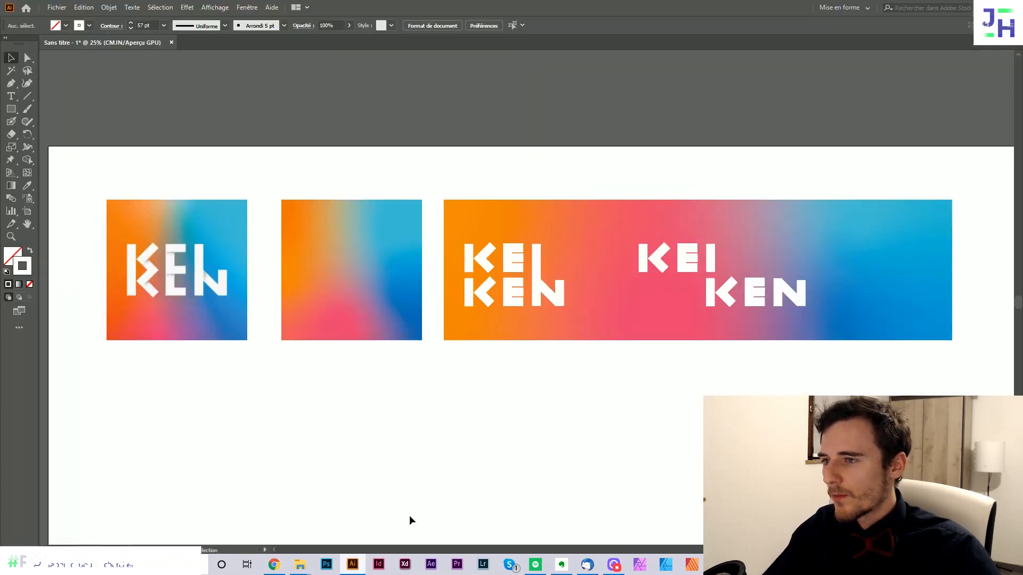
# Step: Draw the straight vertical stem of a new K with the Pen tool on the blue part of the banner
pyautogui.scroll(3, 801, 265)
pyautogui.hscroll(3, 669, 247)
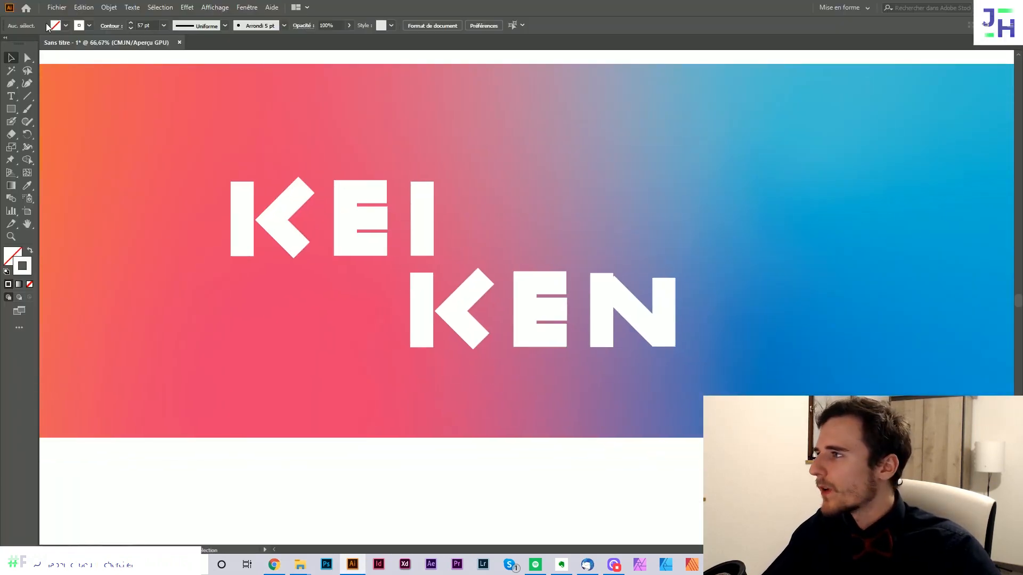
pyautogui.click(13, 83)
pyautogui.hscroll(3, 582, 157)
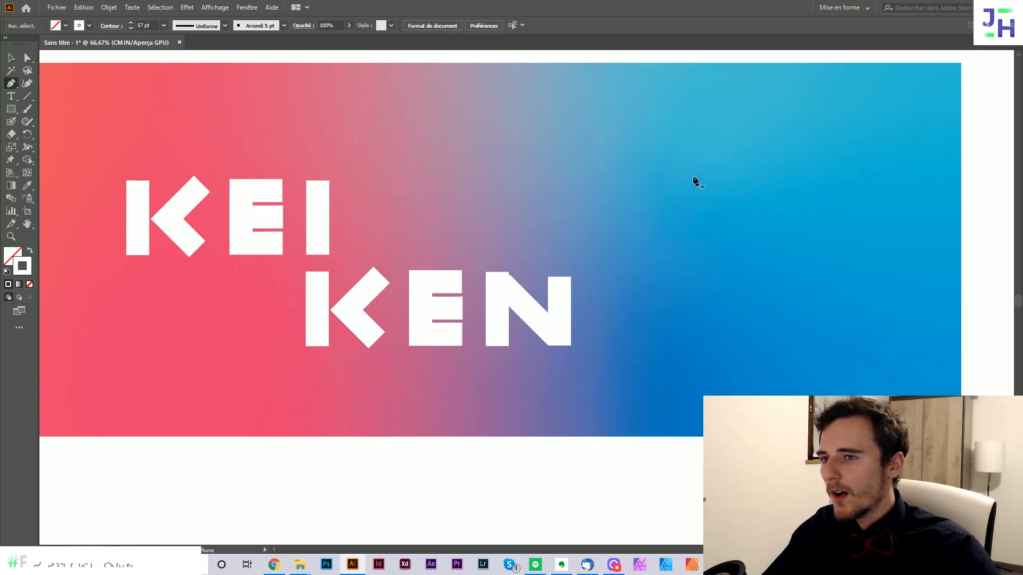
pyautogui.click(693, 176)
pyautogui.click(692, 243)
# Step: Draw the K's arms beside the stem as one curved Pen stroke opening to the right, and deselect it
pyautogui.keyDown('ctrl'); pyautogui.click(744, 176); pyautogui.keyUp('ctrl')
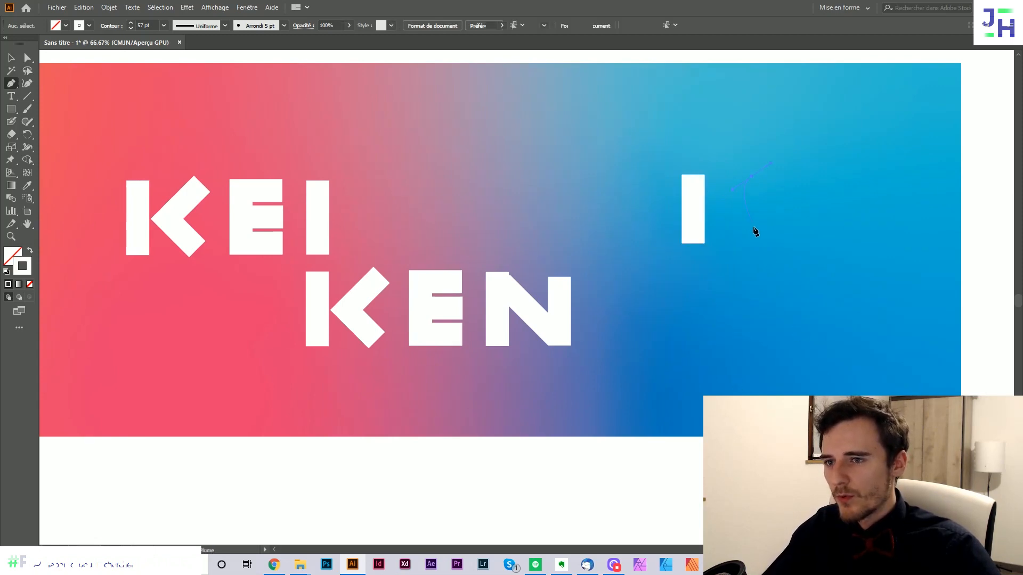
pyautogui.click(750, 226)
pyautogui.press('v')
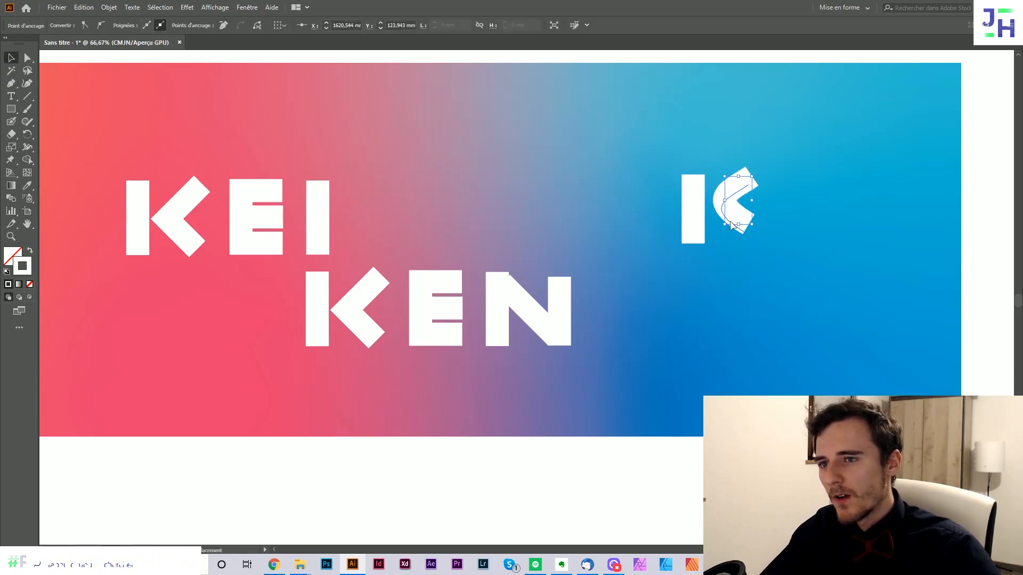
pyautogui.click(765, 258)
# Step: Nudge the curved stroke's upper end point up and its lower end point down with Direct Selection, then deselect it
pyautogui.scroll(3, 902, 350)
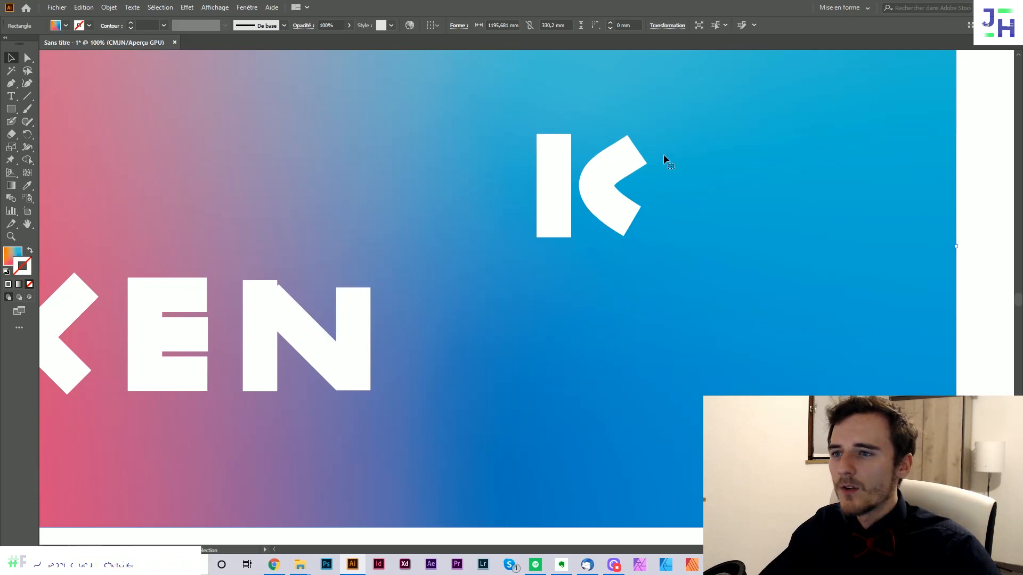
pyautogui.press('a')
pyautogui.click(639, 154)
pyautogui.moveTo(639, 154); pyautogui.dragTo(636, 141)
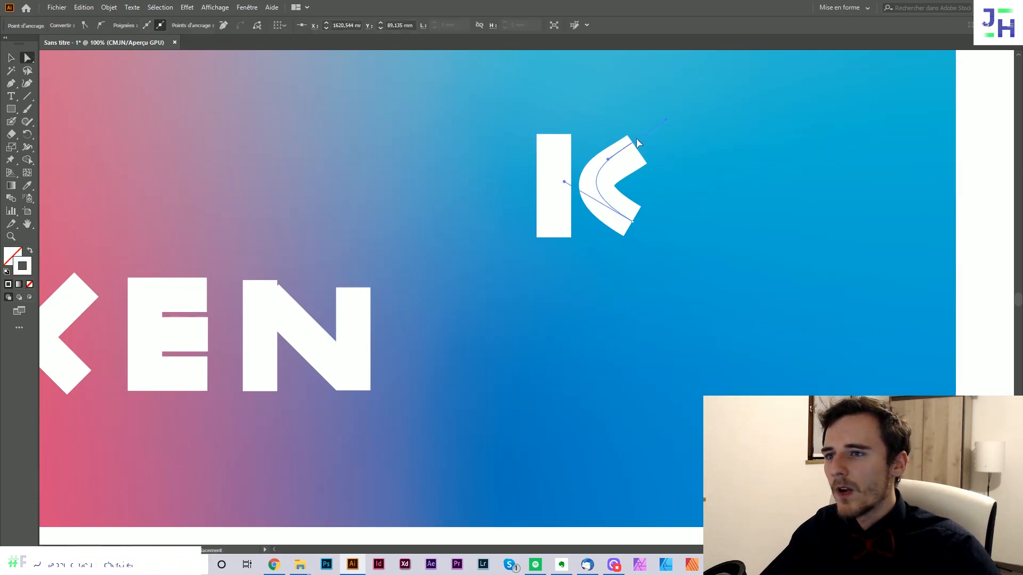
pyautogui.click(635, 225)
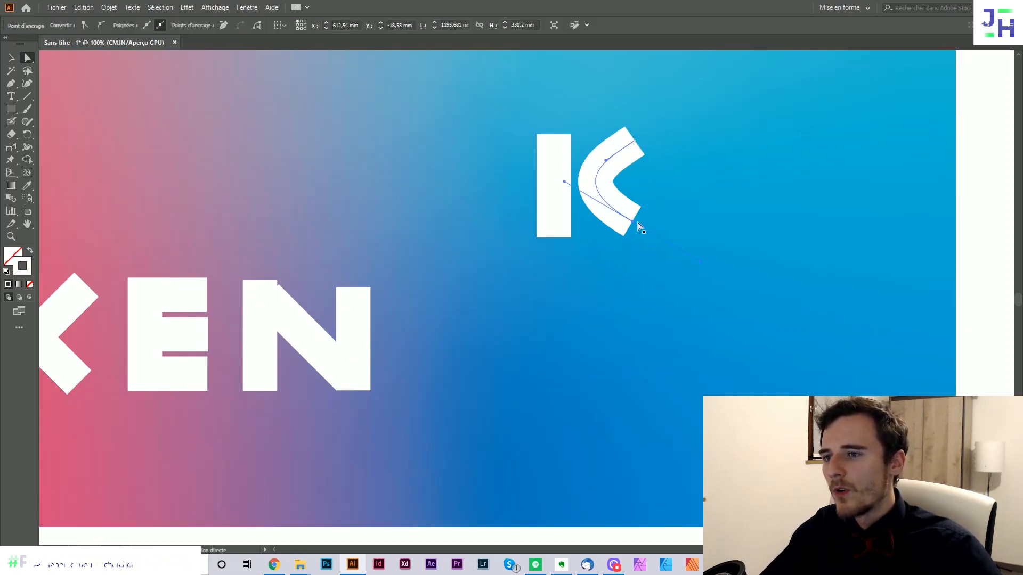
pyautogui.moveTo(638, 230); pyautogui.dragTo(641, 234)
pyautogui.scroll(-4, 641, 236)
pyautogui.click(751, 241)
pyautogui.scroll(2, 597, 253)
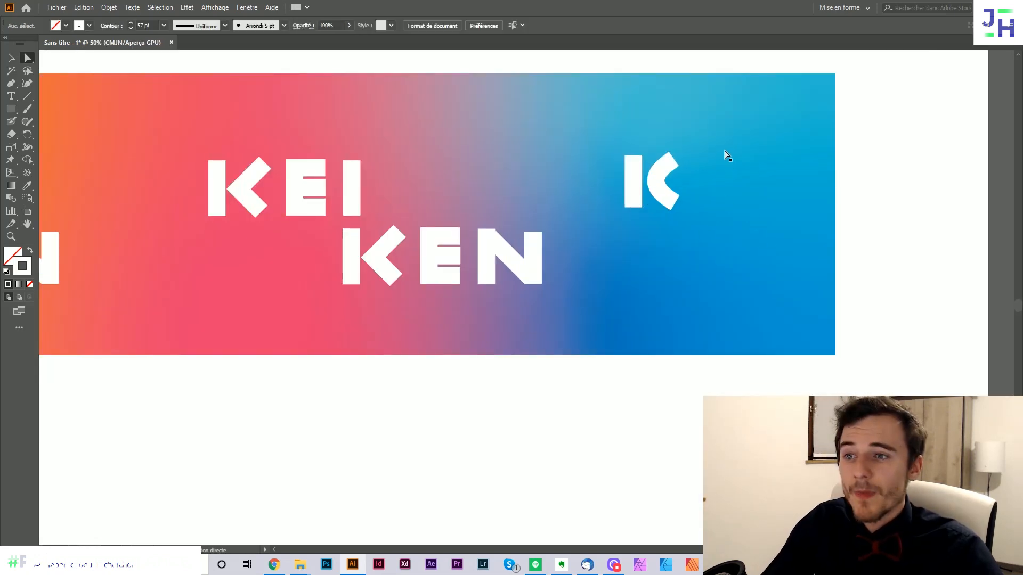
# Step: Compare the new curved K with the stacked and staggered KEI KEN lettering on the banner
pyautogui.scroll(-2, 740, 264)
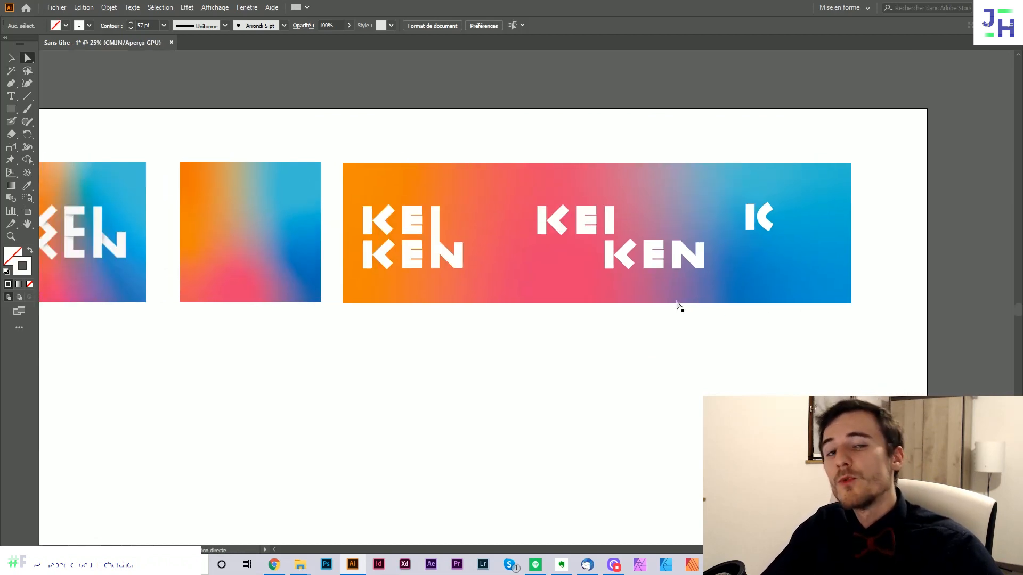
pyautogui.press('v')
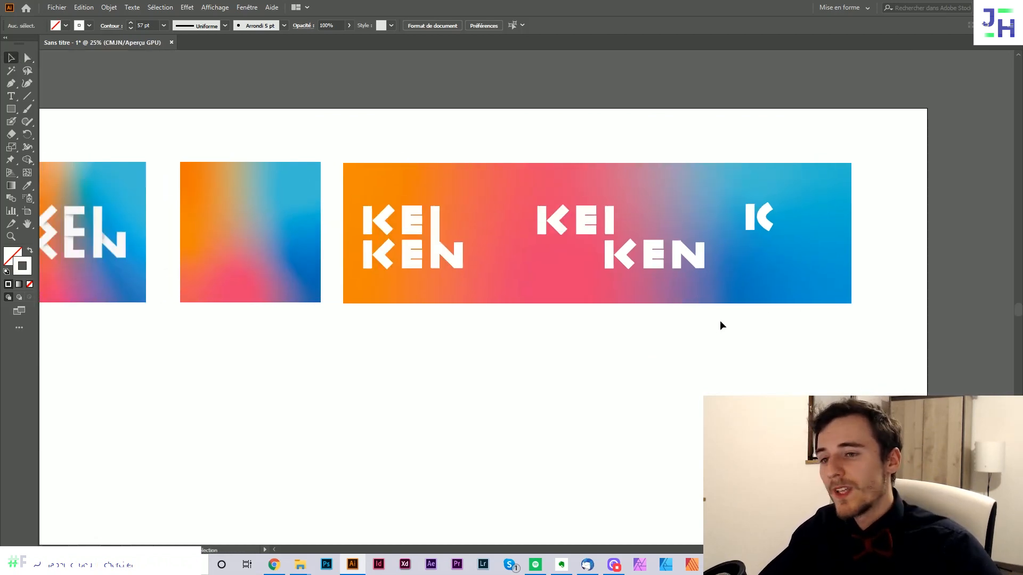
pyautogui.press('space')
pyautogui.moveTo(759, 313); pyautogui.dragTo(736, 325)
pyautogui.scroll(1, 732, 294)
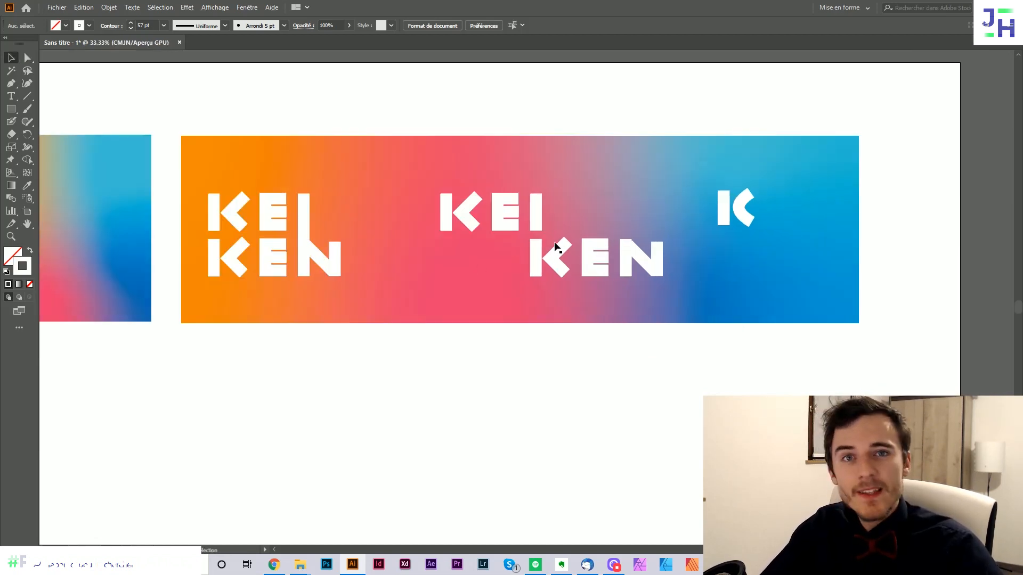
pyautogui.scroll(-1, 716, 260)
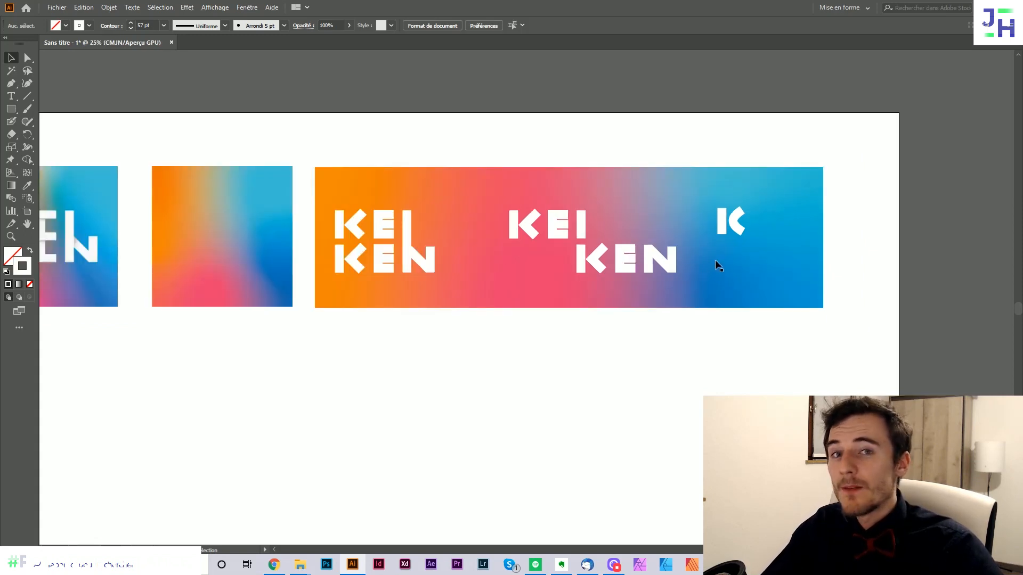
pyautogui.hscroll(-3, 716, 261)
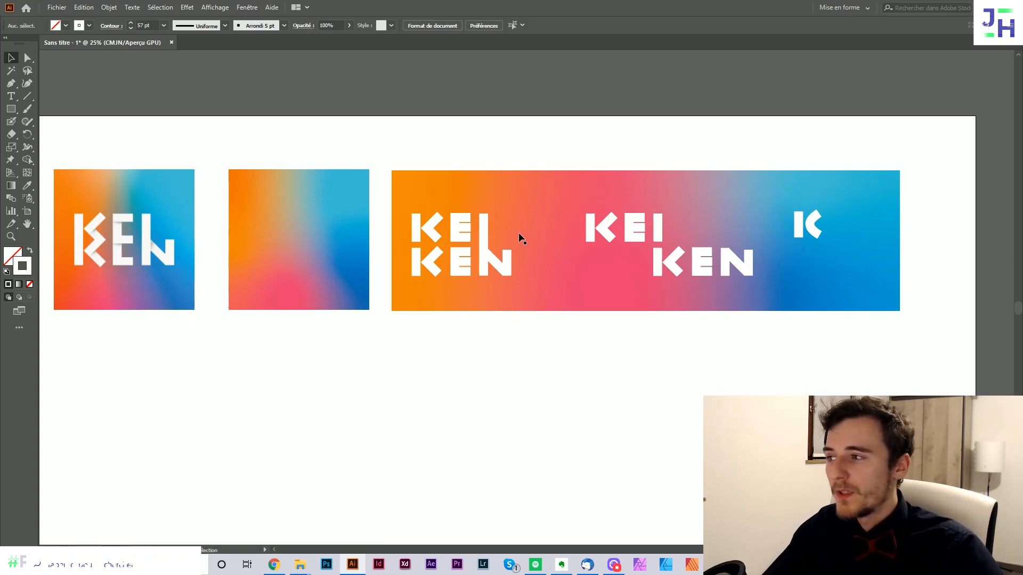
# Step: Review the folded KEN logo square against the banner's lettering variants, including the curved K
pyautogui.scroll(-2, 280, 231)
pyautogui.moveTo(286, 274); pyautogui.dragTo(331, 312)
pyautogui.scroll(-2, 418, 292)
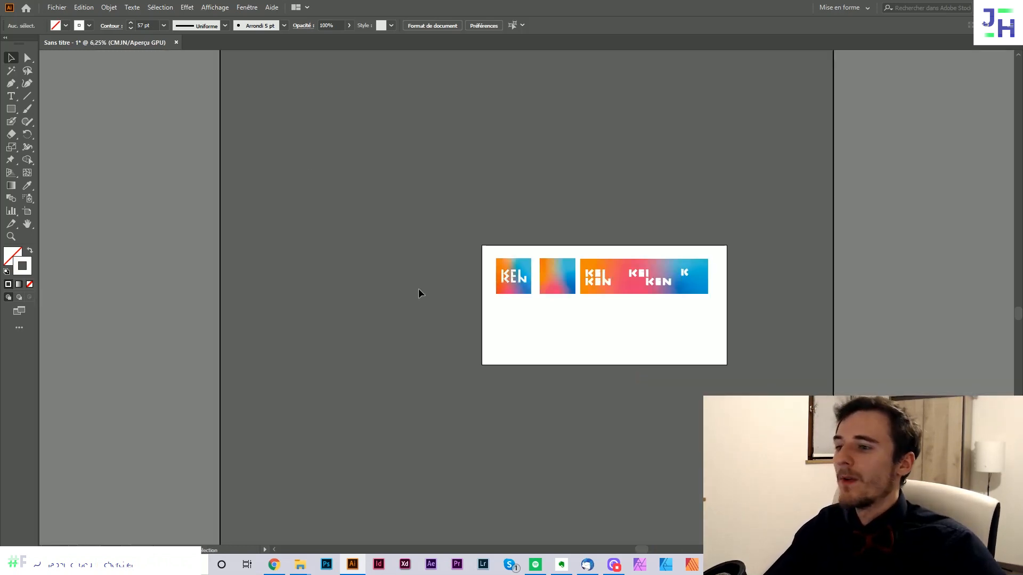
pyautogui.scroll(2, 515, 278)
pyautogui.scroll(1, 479, 274)
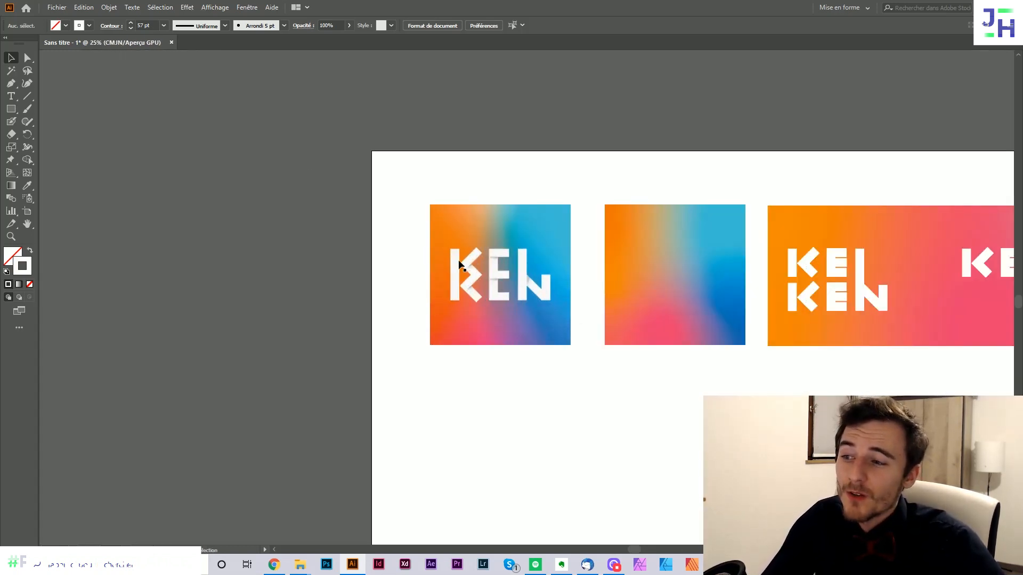
pyautogui.scroll(-1, 427, 267)
pyautogui.moveTo(644, 330); pyautogui.dragTo(417, 330)
pyautogui.scroll(1, 606, 301)
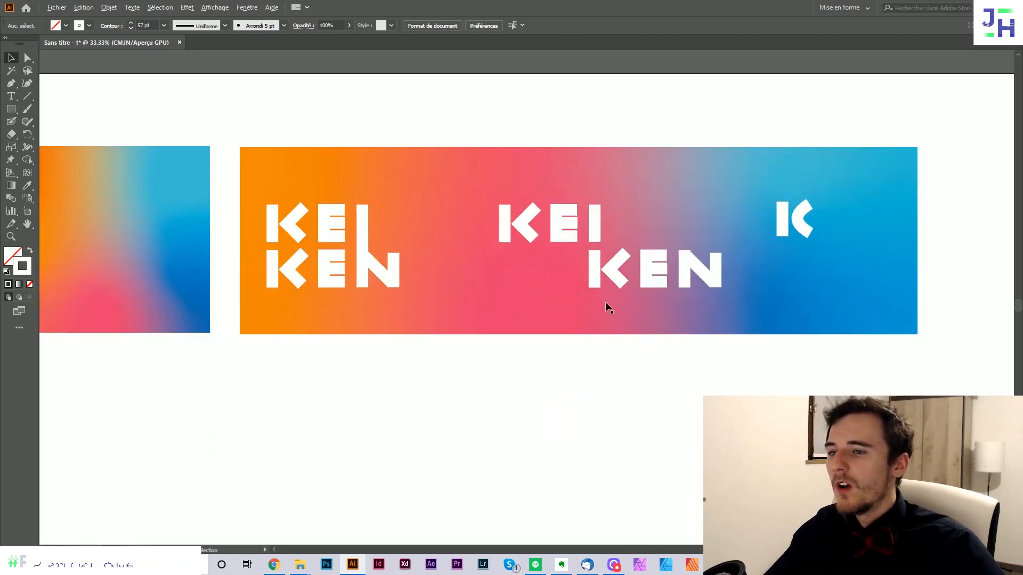
pyautogui.hscroll(2, 678, 299)
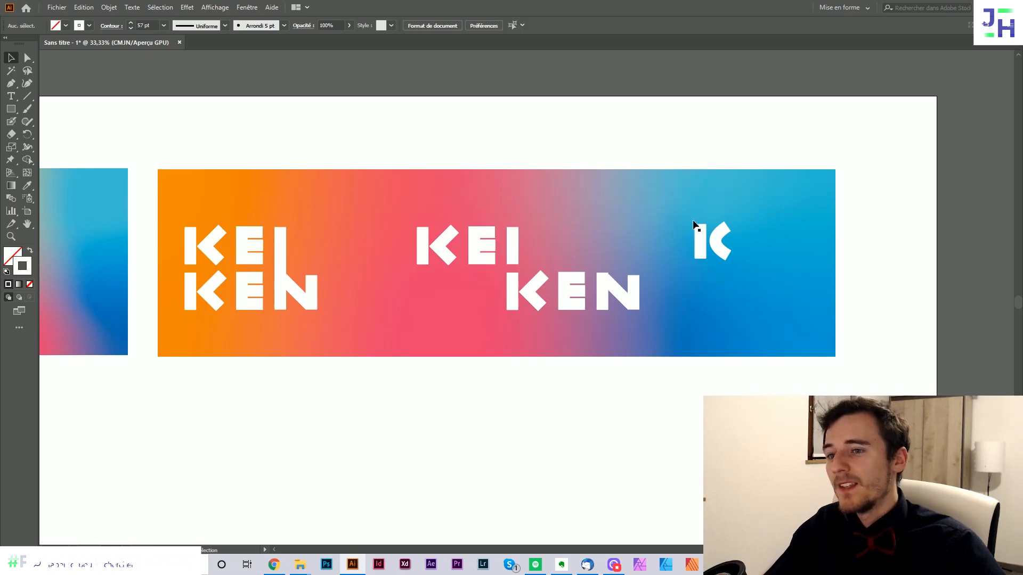
# Step: Check the Pinterest typography references in Chrome once more and return to Illustrator for an overview of all logo variants
pyautogui.click(274, 564)
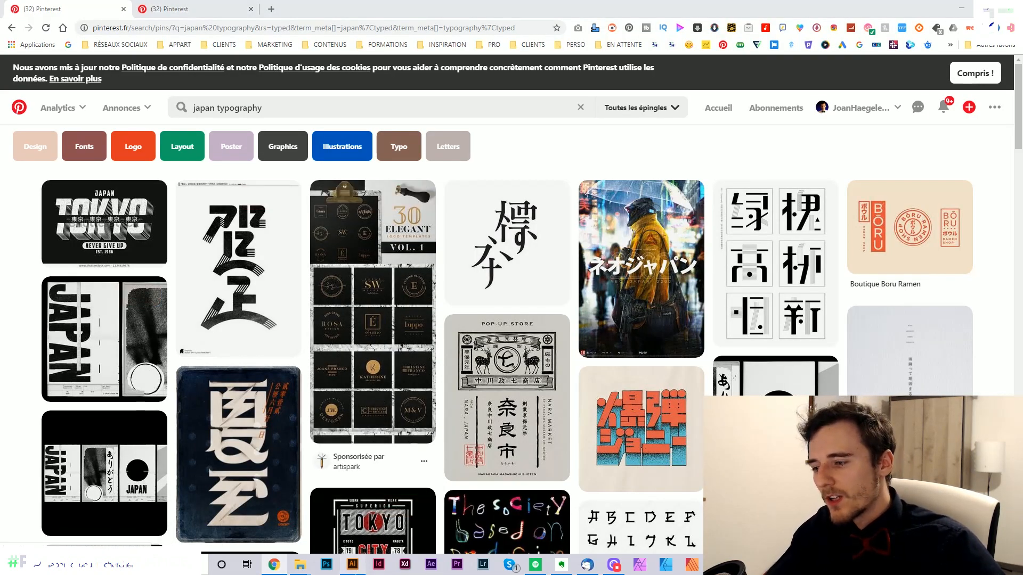
pyautogui.hotkey('alt', 'Tab')
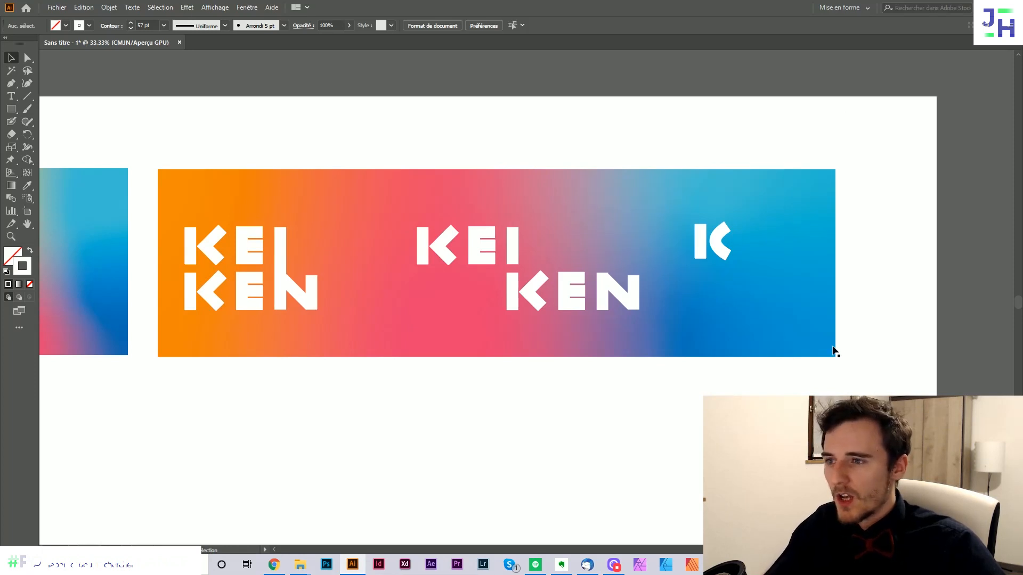
pyautogui.scroll(-3, 847, 336)
pyautogui.moveTo(708, 350); pyautogui.dragTo(548, 328)
pyautogui.scroll(1, 508, 302)
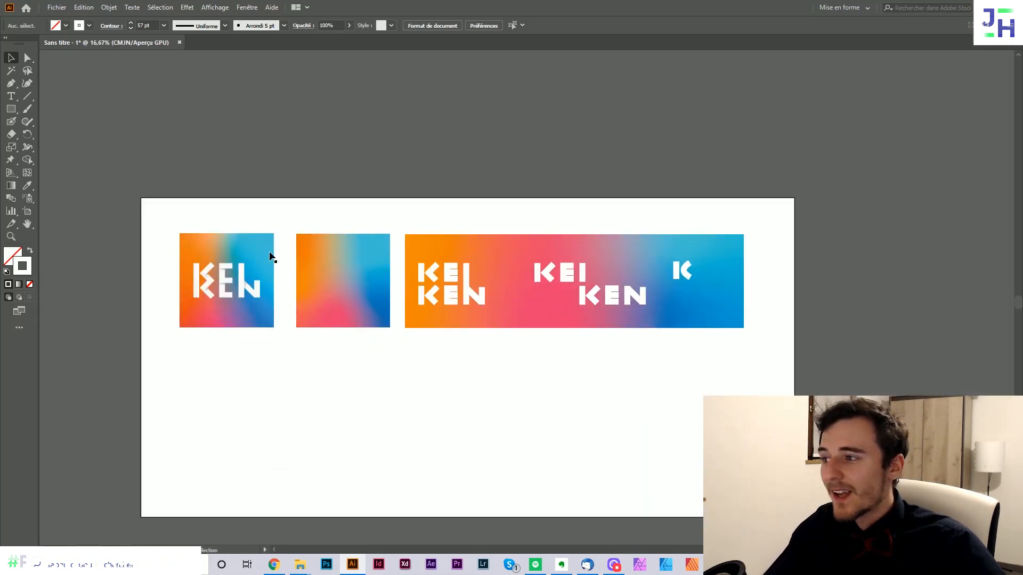
# Step: Examine the folded KEN logo's letters and fold shadows up close and compare them with the banner variants
pyautogui.scroll(1, 213, 280)
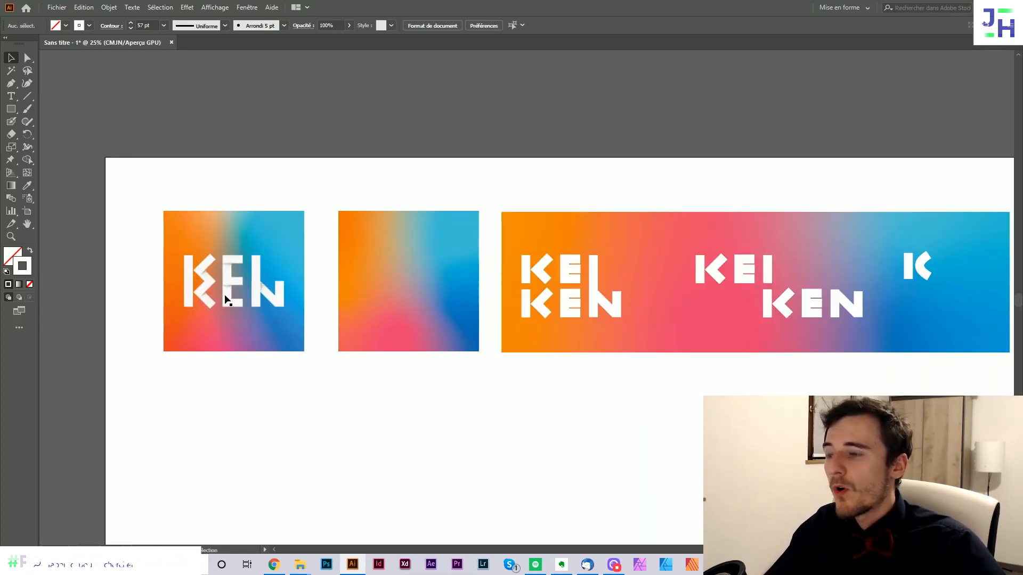
pyautogui.hscroll(-2, 309, 314)
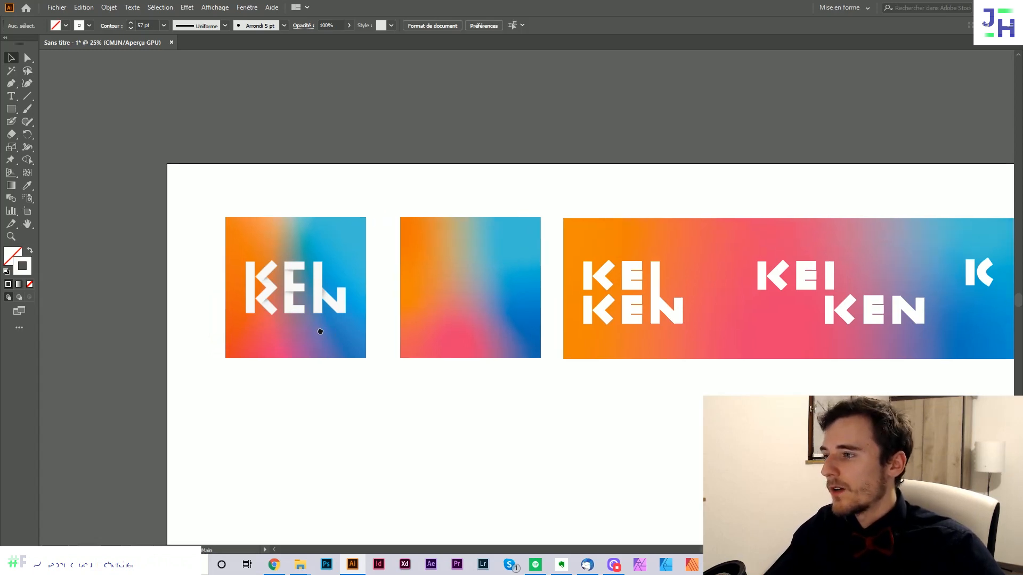
pyautogui.scroll(1, 303, 303)
pyautogui.scroll(2, 250, 263)
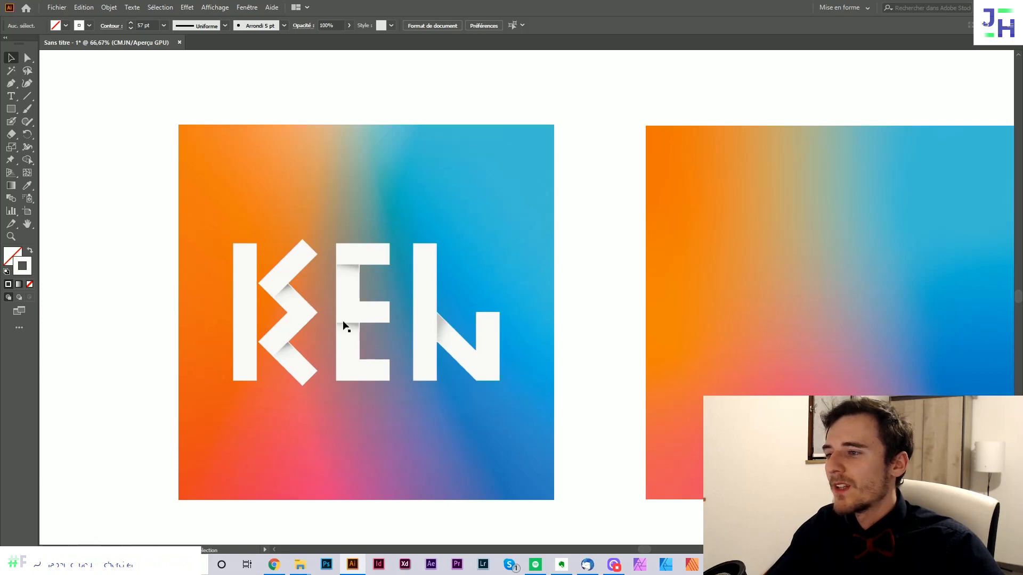
pyautogui.scroll(-3, 341, 328)
pyautogui.hscroll(4, 405, 373)
pyautogui.scroll(-1, 405, 373)
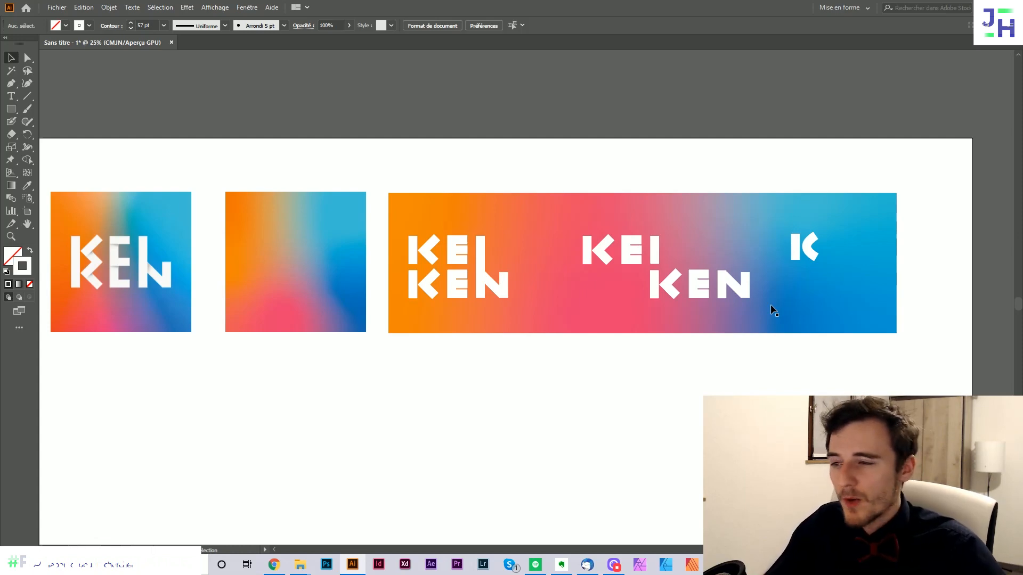
# Step: Switch to Chrome and browse further through the Pinterest results for "japan typography"
pyautogui.click(274, 564)
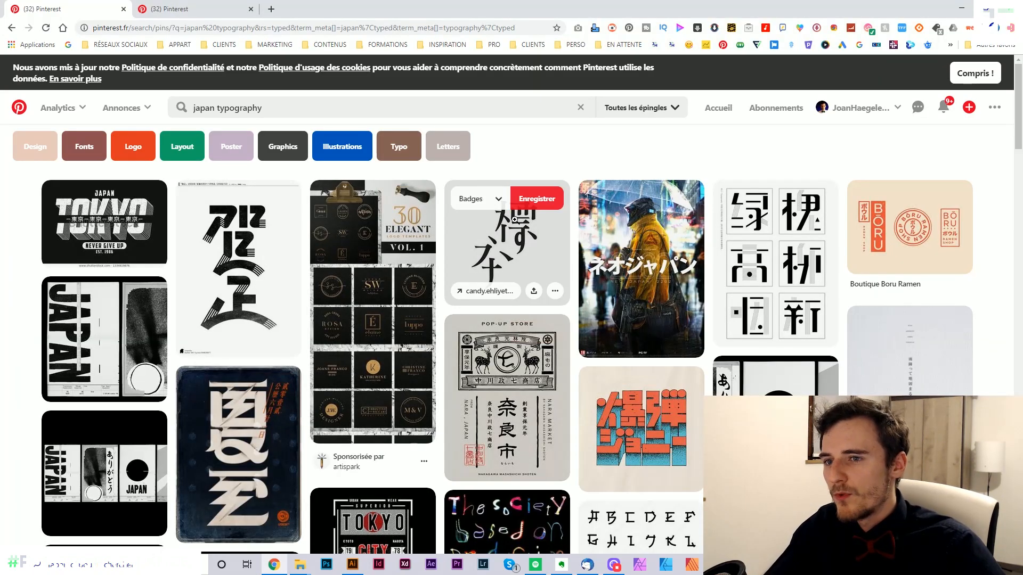
pyautogui.scroll(-4, 632, 250)
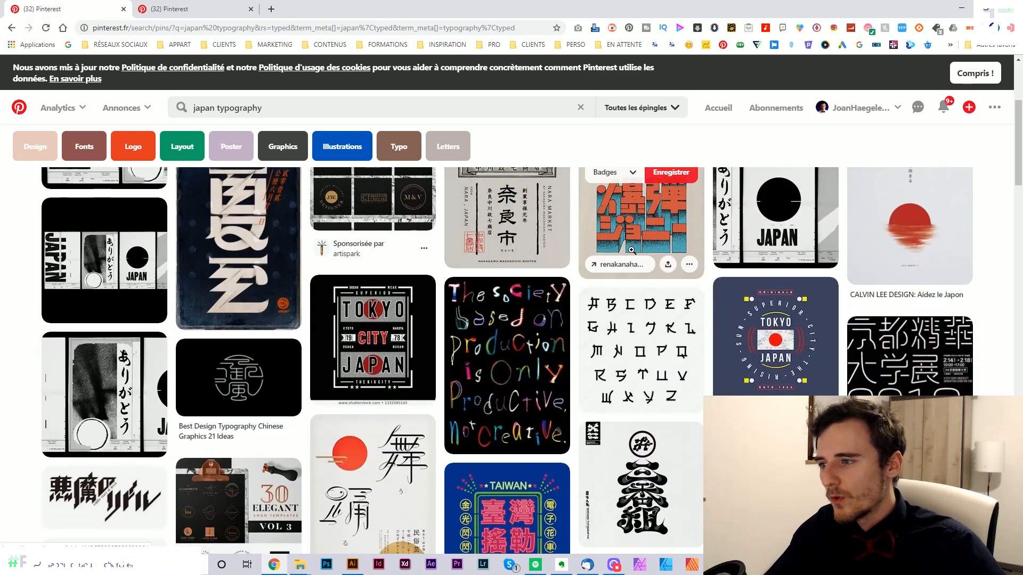
pyautogui.scroll(-2, 632, 250)
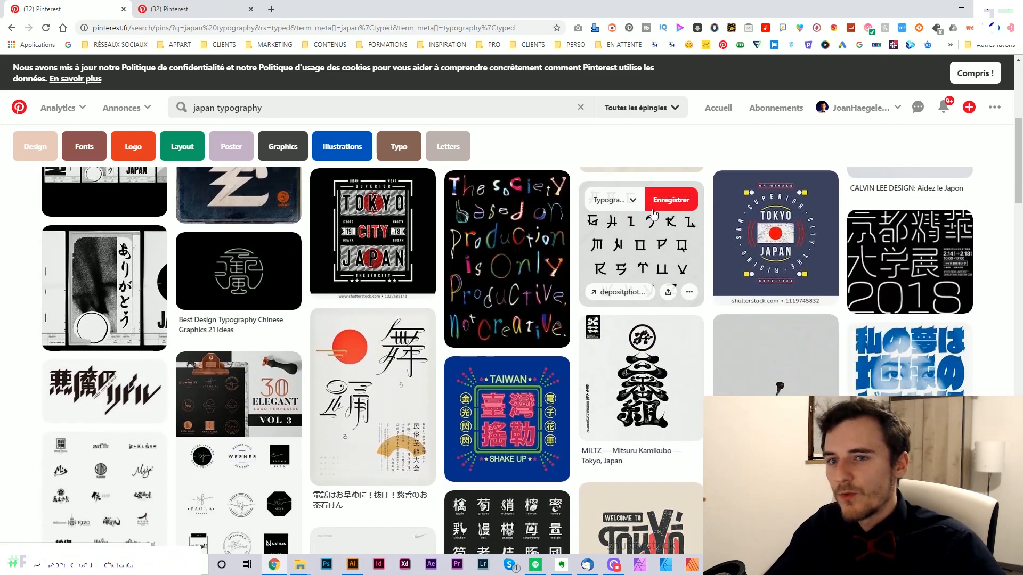
pyautogui.scroll(-2, 648, 242)
pyautogui.scroll(8, 647, 245)
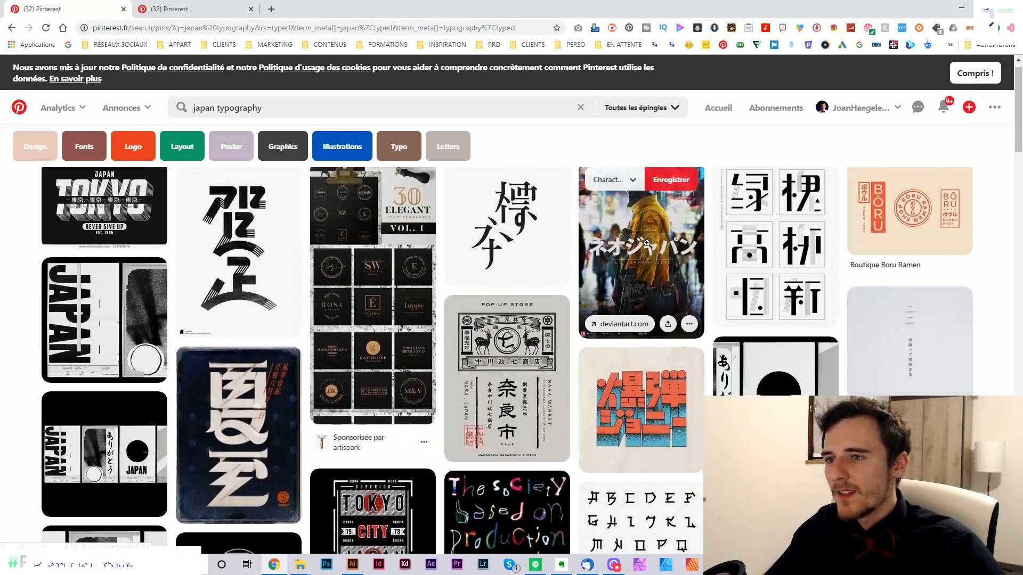
# Step: View the red-and-black lettering pin from the "japon typography" results, then switch back to the logo variants in Illustrator
pyautogui.click(202, 7)
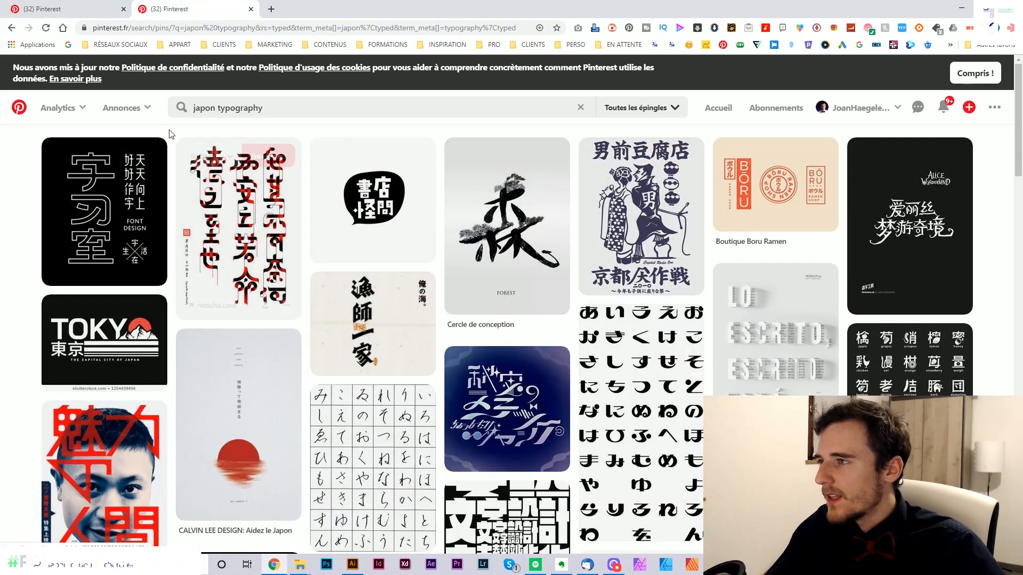
pyautogui.click(241, 234)
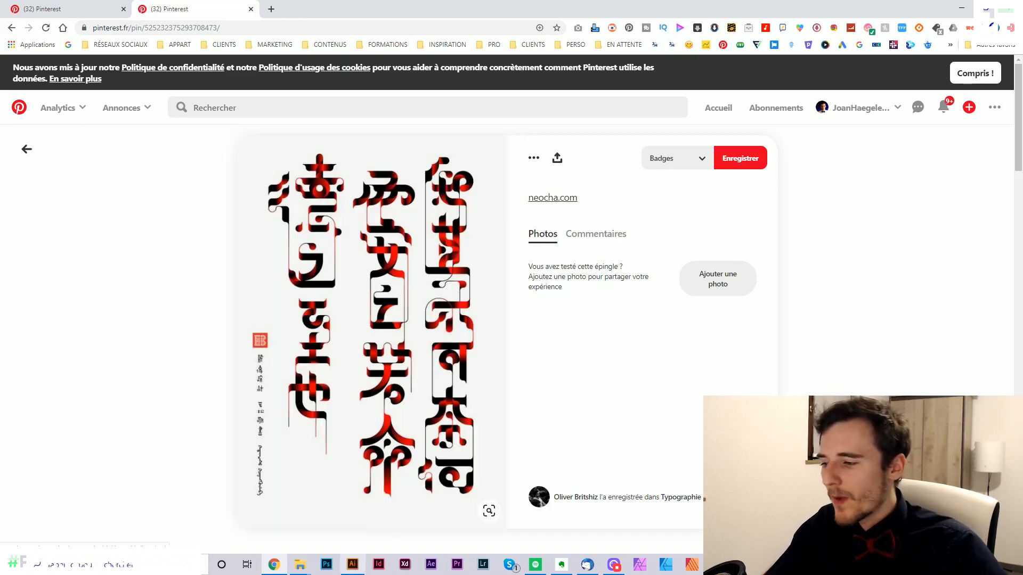
pyautogui.click(352, 566)
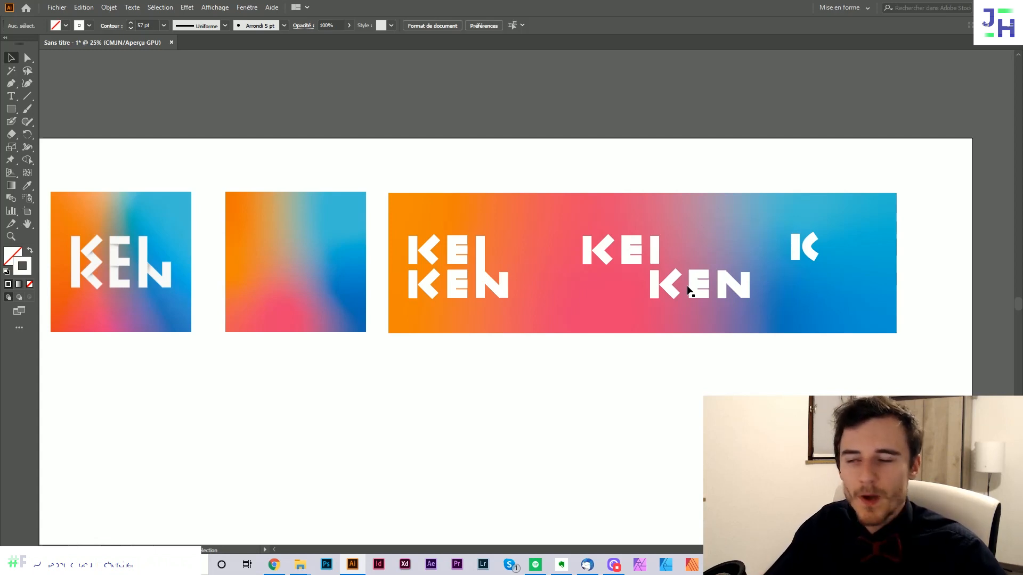
pyautogui.moveTo(420, 393); pyautogui.dragTo(465, 379)
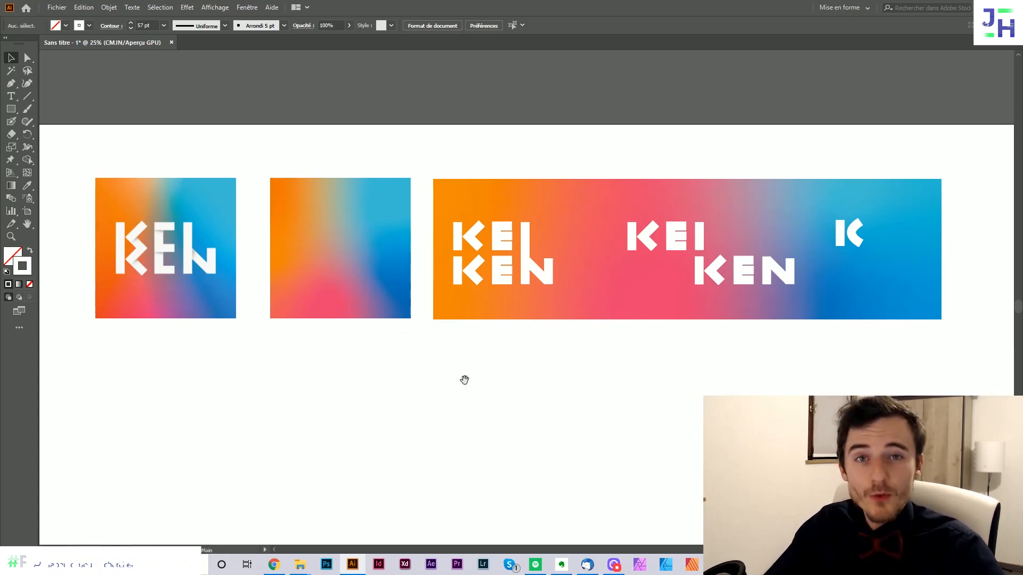
# Step: Compare the KEIKEN lettering variants on the wide banner with the folded KEN logo, up close and in overview
pyautogui.moveTo(706, 326); pyautogui.dragTo(654, 351)
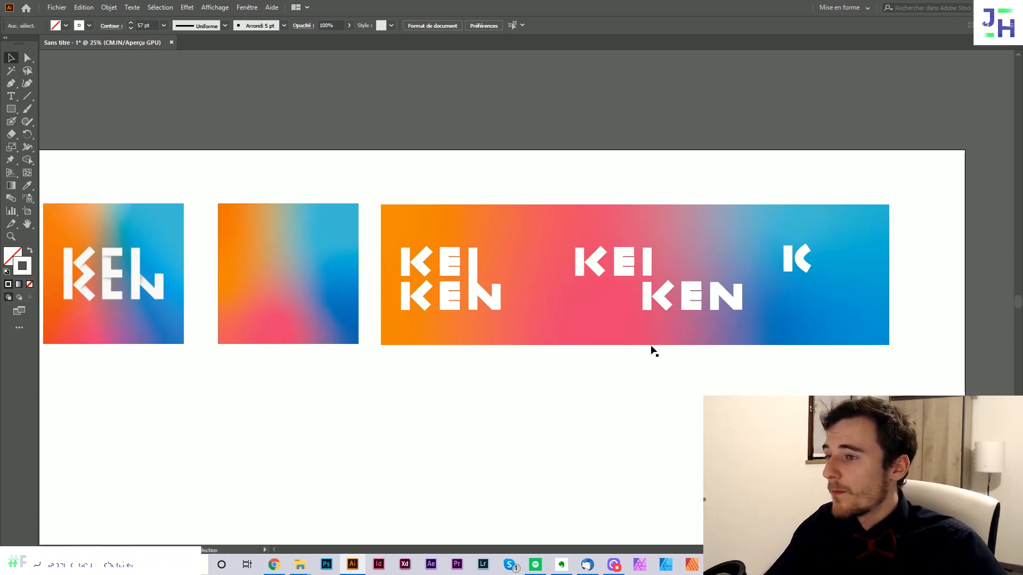
pyautogui.scroll(2, 752, 306)
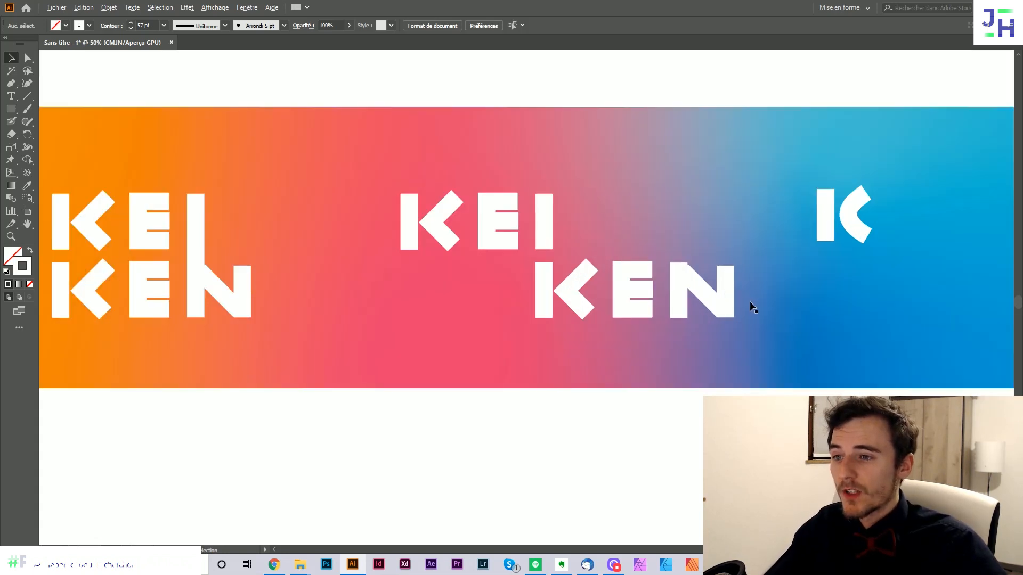
pyautogui.moveTo(655, 253); pyautogui.dragTo(612, 275)
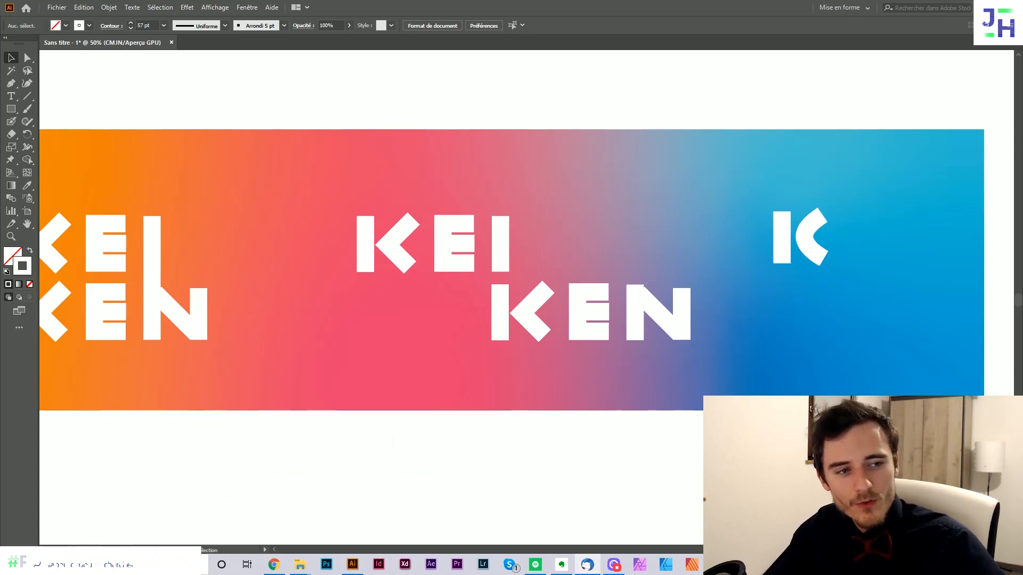
pyautogui.scroll(-2, 776, 359)
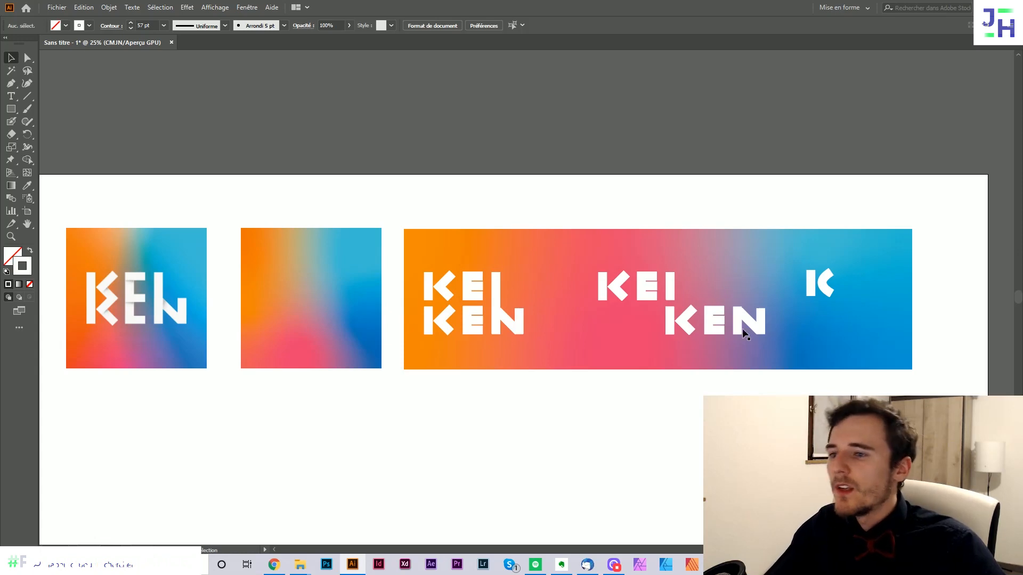
pyautogui.scroll(1, 806, 284)
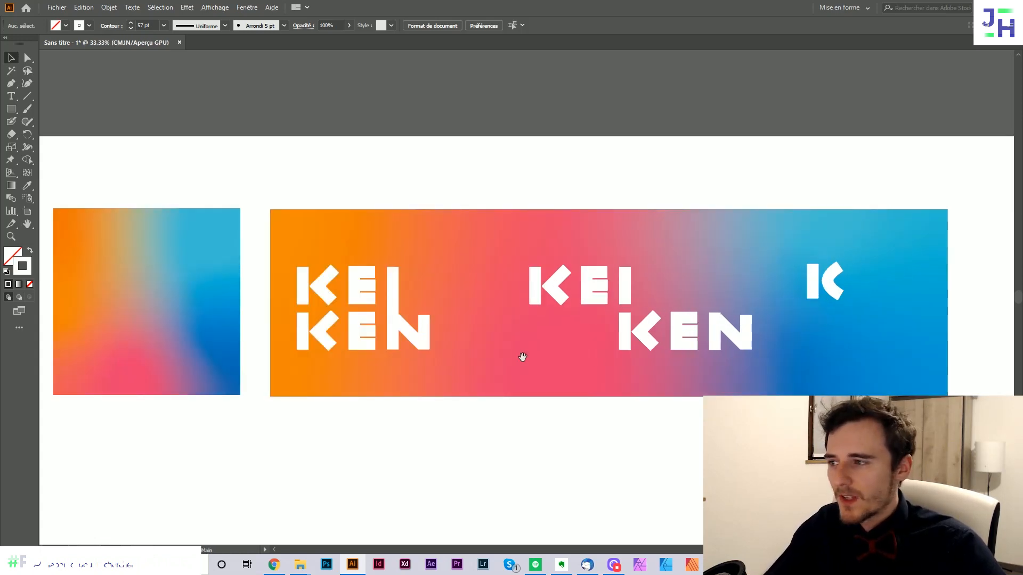
pyautogui.moveTo(522, 356); pyautogui.dragTo(720, 362)
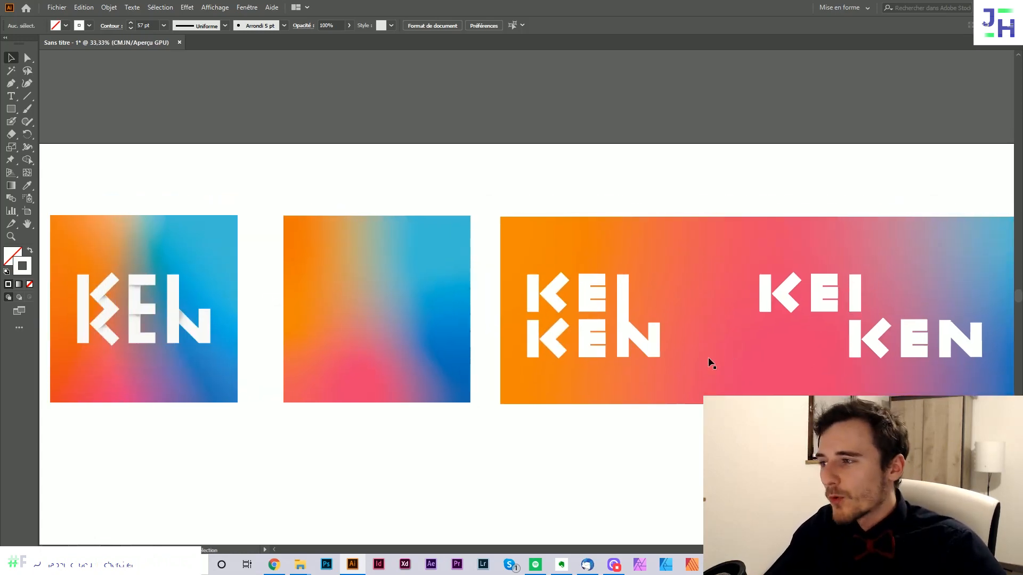
pyautogui.moveTo(588, 321); pyautogui.dragTo(644, 263)
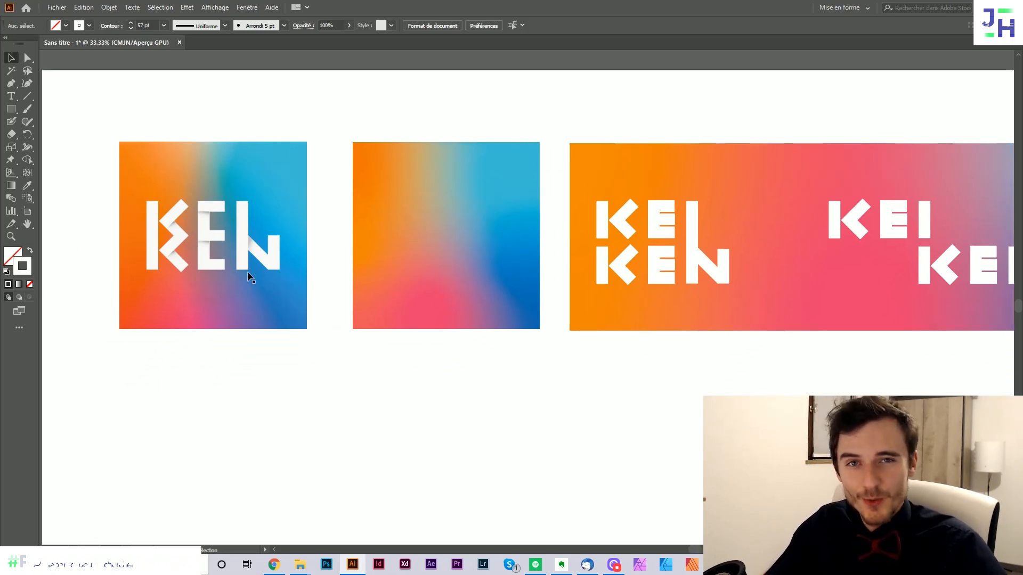
pyautogui.moveTo(342, 281); pyautogui.dragTo(382, 242)
# Step: Select the folded KEN image and the plain gradient square in turn to compare their colour backgrounds
pyautogui.click(273, 143)
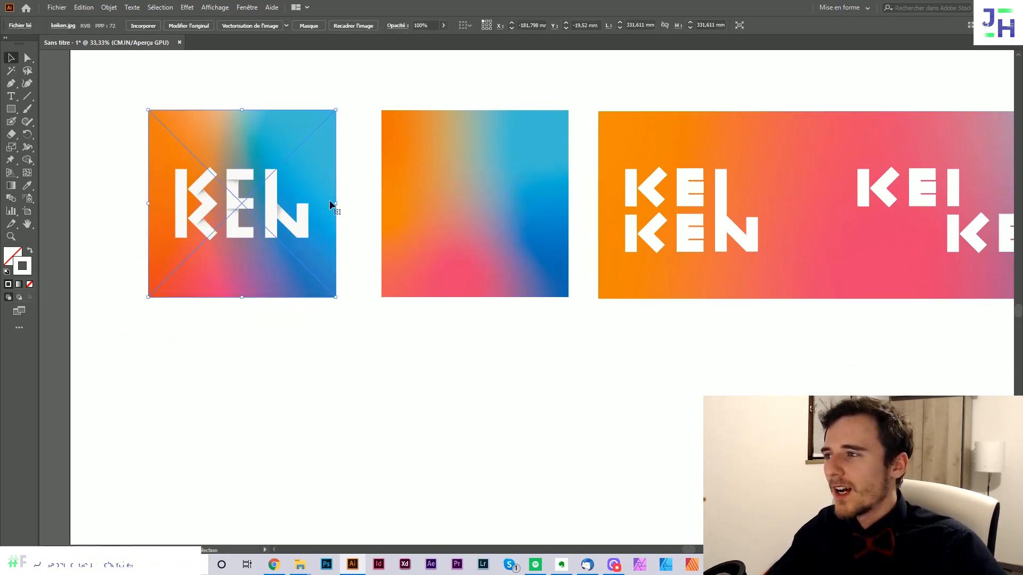
pyautogui.moveTo(149, 220); pyautogui.dragTo(226, 270)
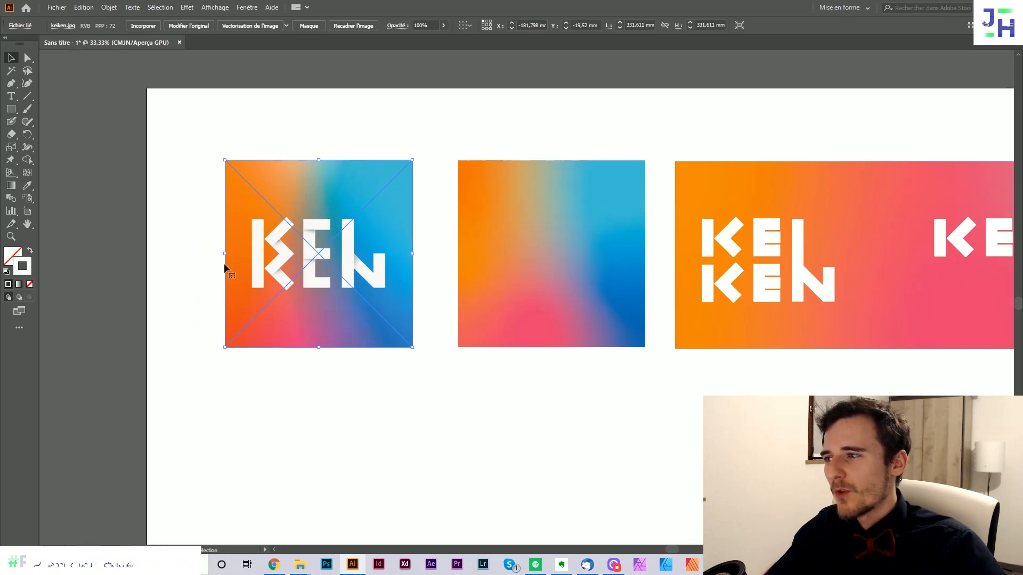
pyautogui.click(514, 208)
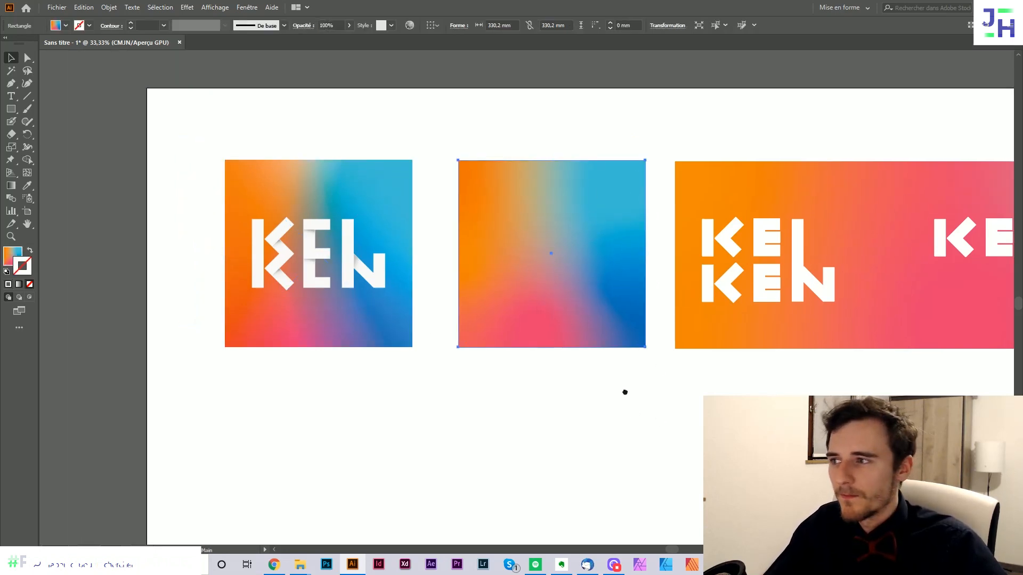
pyautogui.moveTo(623, 393); pyautogui.dragTo(624, 341)
pyautogui.click(608, 372)
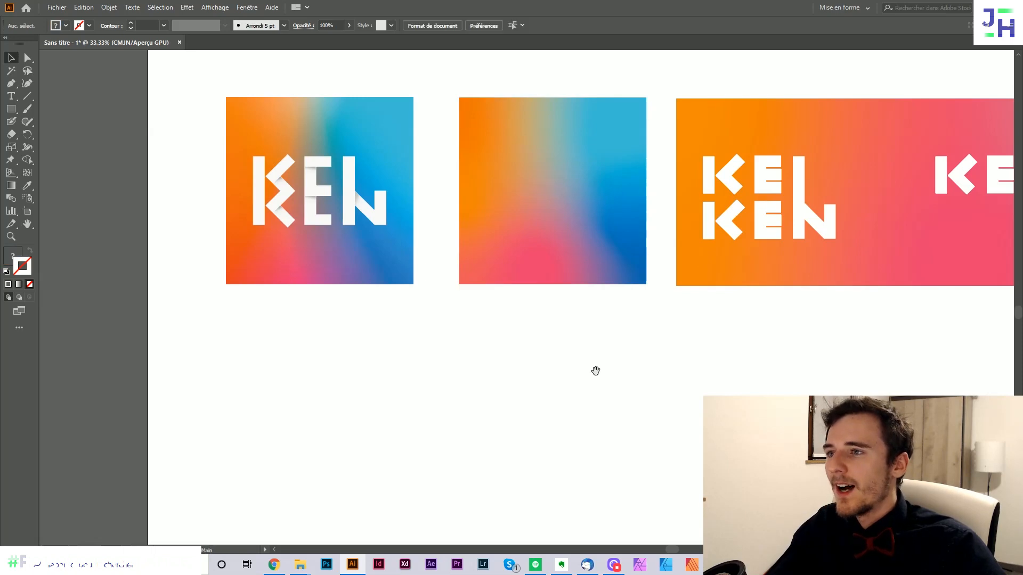
# Step: Draw a white square of about 328 mm directly below the plain gradient square
pyautogui.scroll(-2, 592, 341)
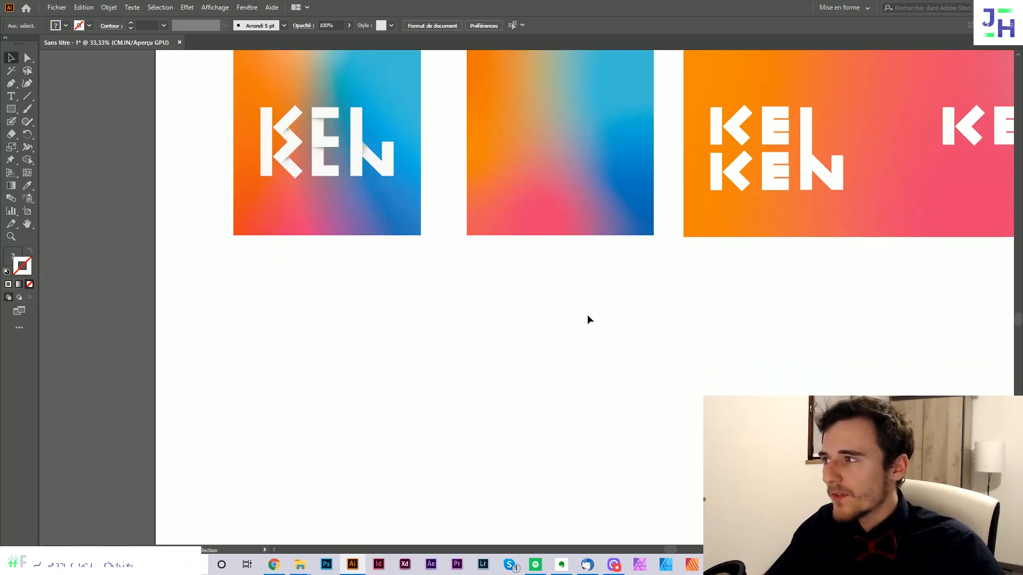
pyautogui.moveTo(583, 270); pyautogui.dragTo(568, 309)
pyautogui.press('m')
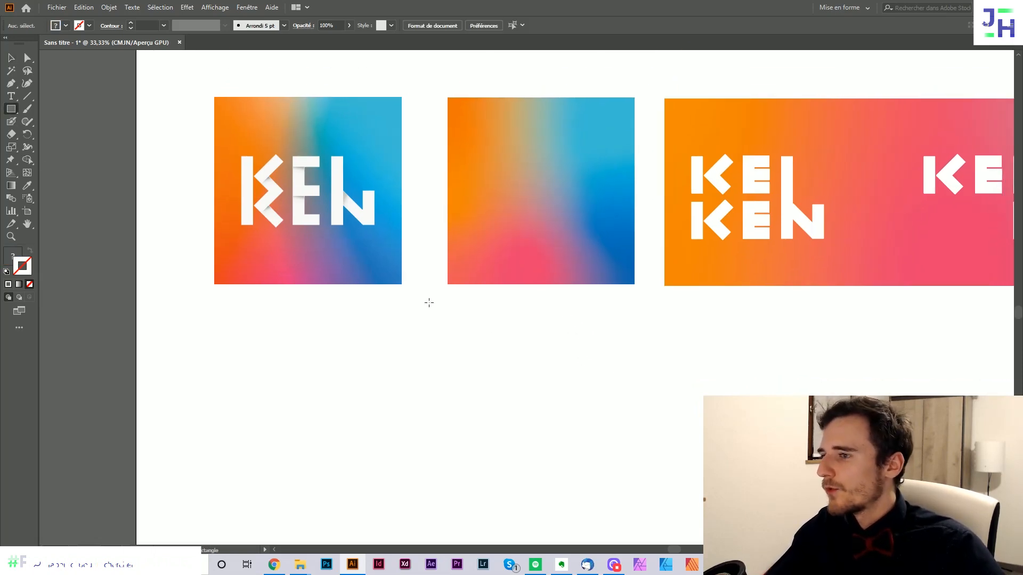
pyautogui.moveTo(447, 304)
pyautogui.mouseDown()
pyautogui.moveTo(625, 500)
pyautogui.moveTo(622, 489)
pyautogui.mouseUp()
pyautogui.press('v')
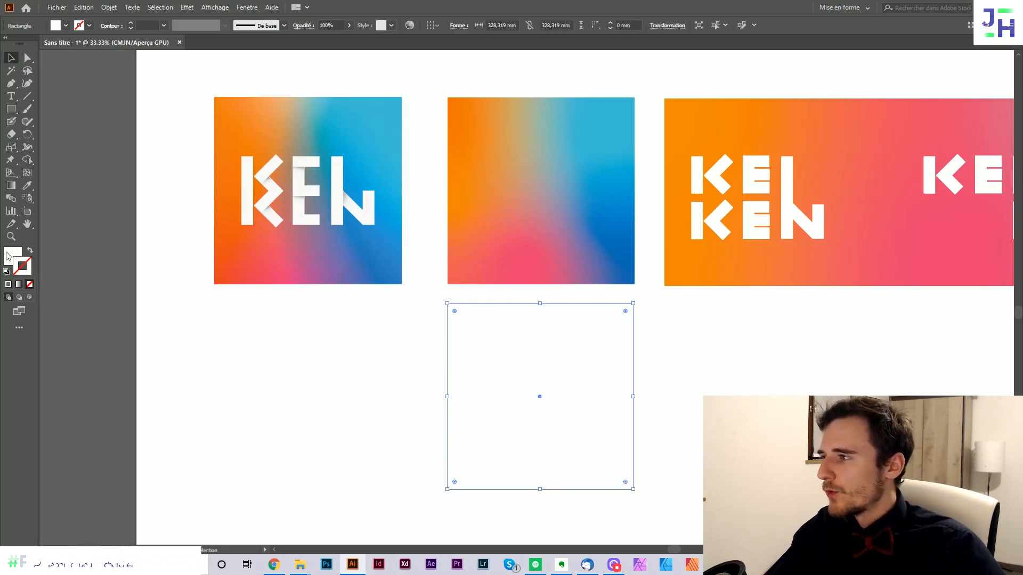
# Step: Show the gradient settings and apply a freeform gradient with colour points to the new square
pyautogui.moveTo(206, 320); pyautogui.dragTo(183, 298)
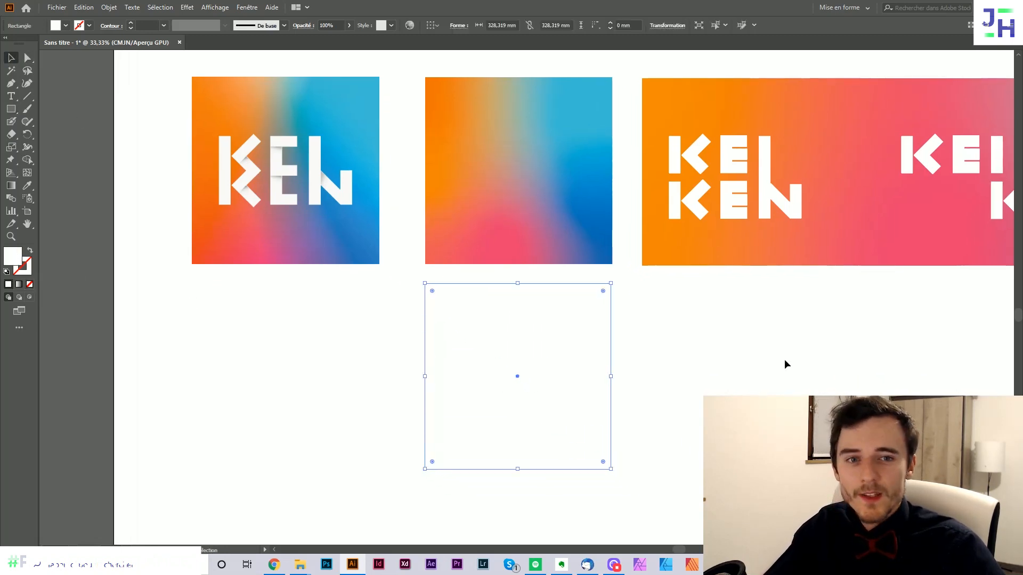
pyautogui.click(246, 8)
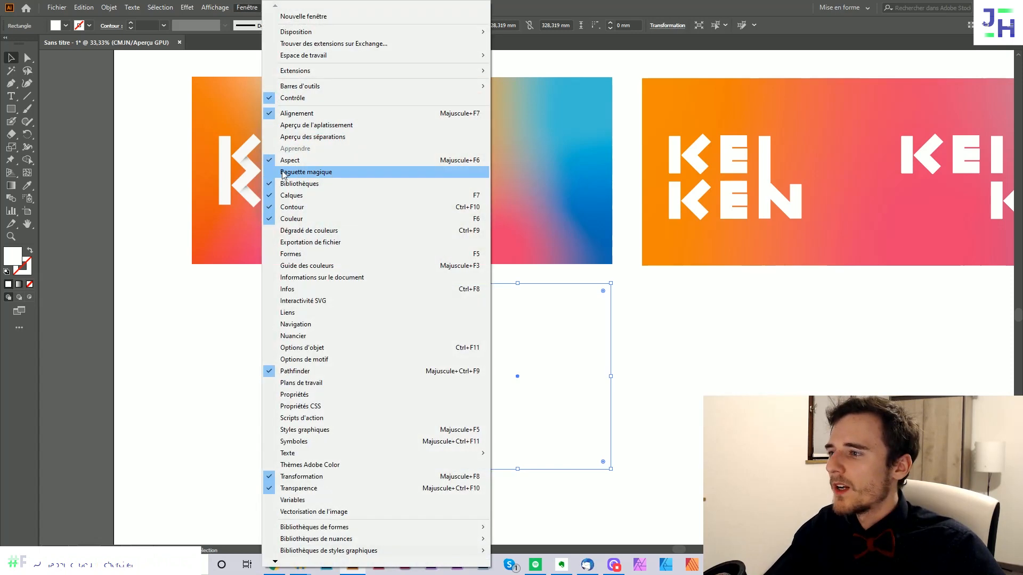
pyautogui.press('Escape')
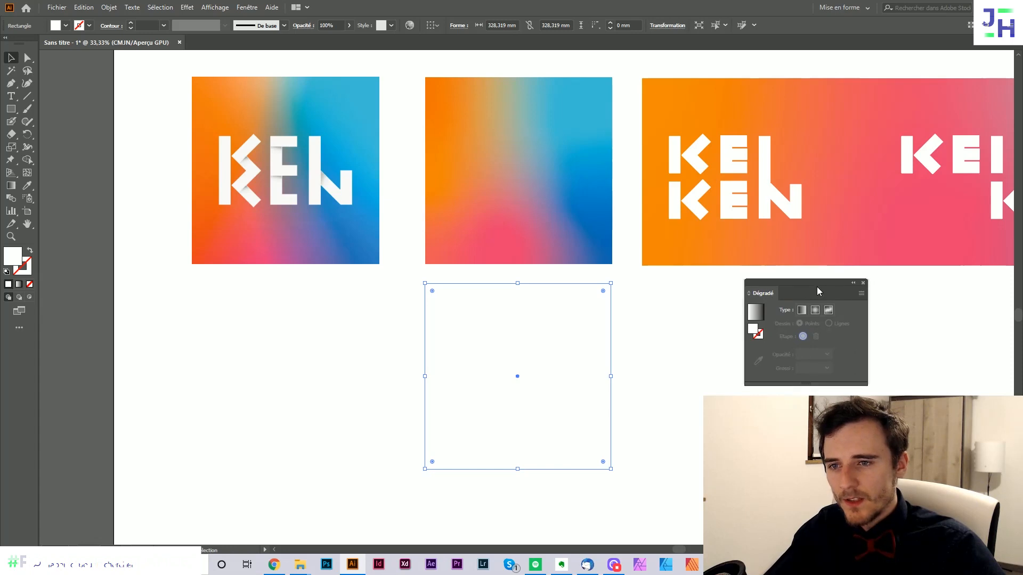
pyautogui.moveTo(817, 286); pyautogui.dragTo(916, 320)
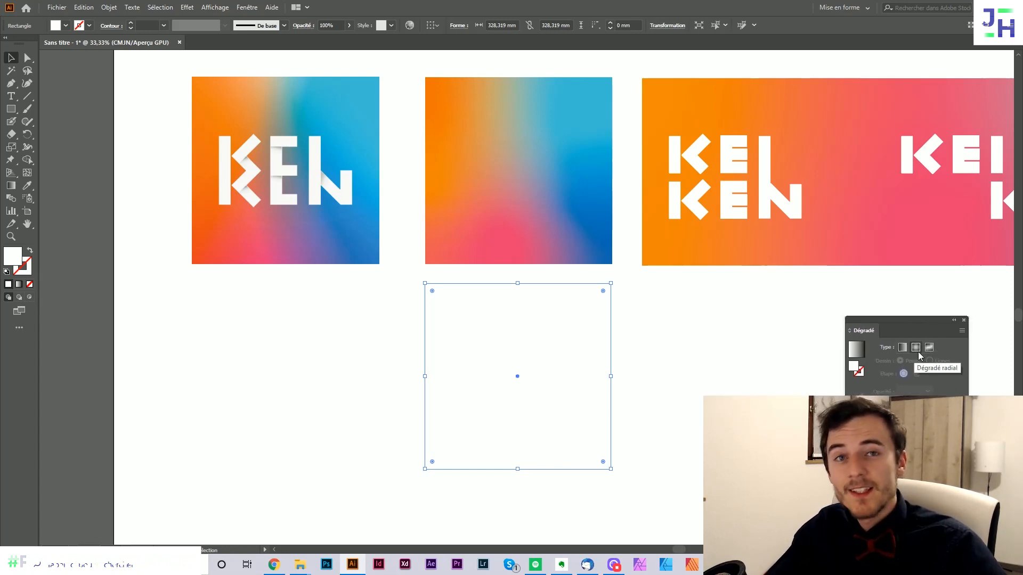
pyautogui.click(929, 346)
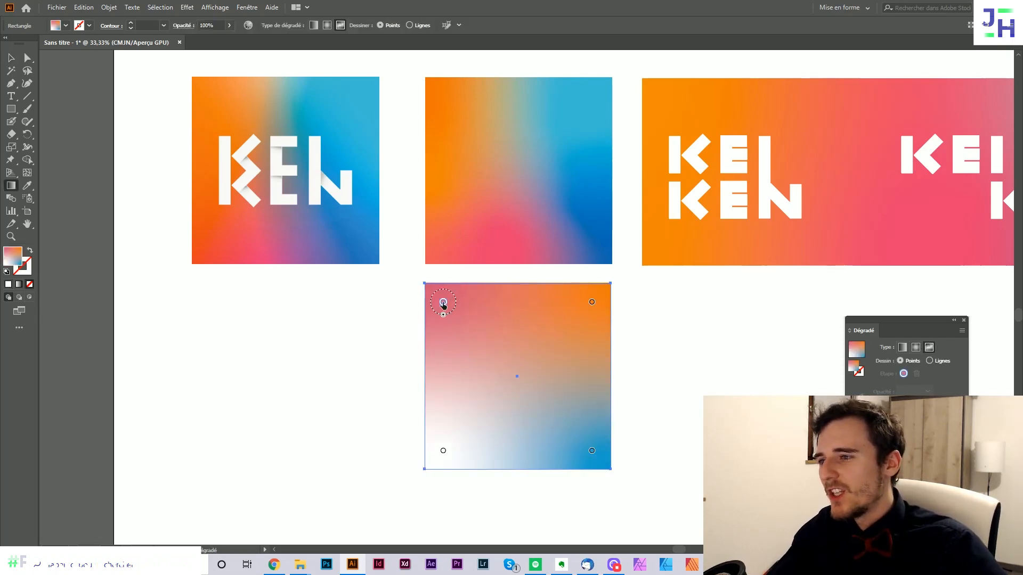
# Step: Recolour the new square's upper-left point orange, upper-right light blue and lower-right dark blue, sampled from the KEN logo background
pyautogui.click(443, 302)
pyautogui.click(858, 398)
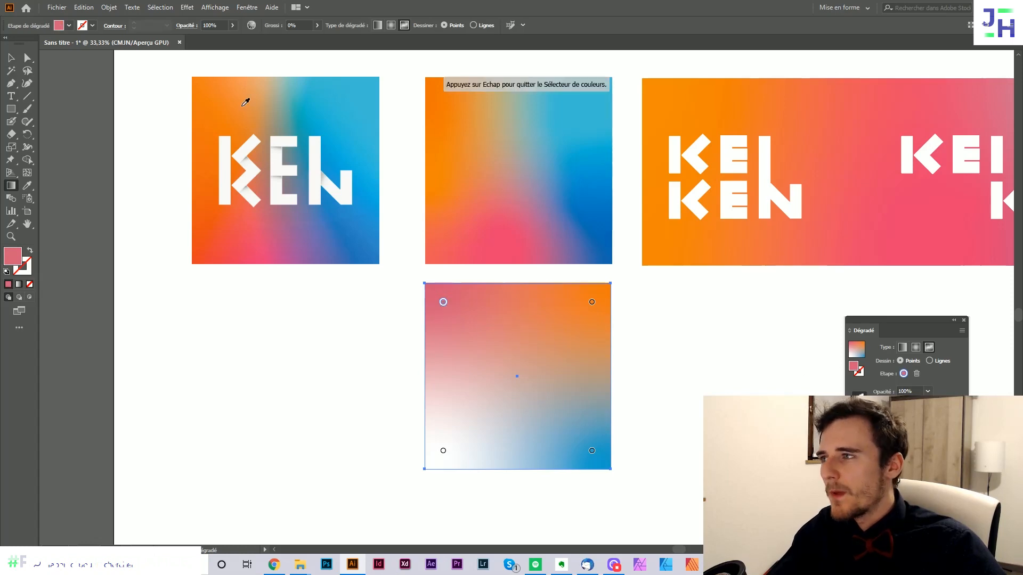
pyautogui.click(210, 92)
pyautogui.click(591, 302)
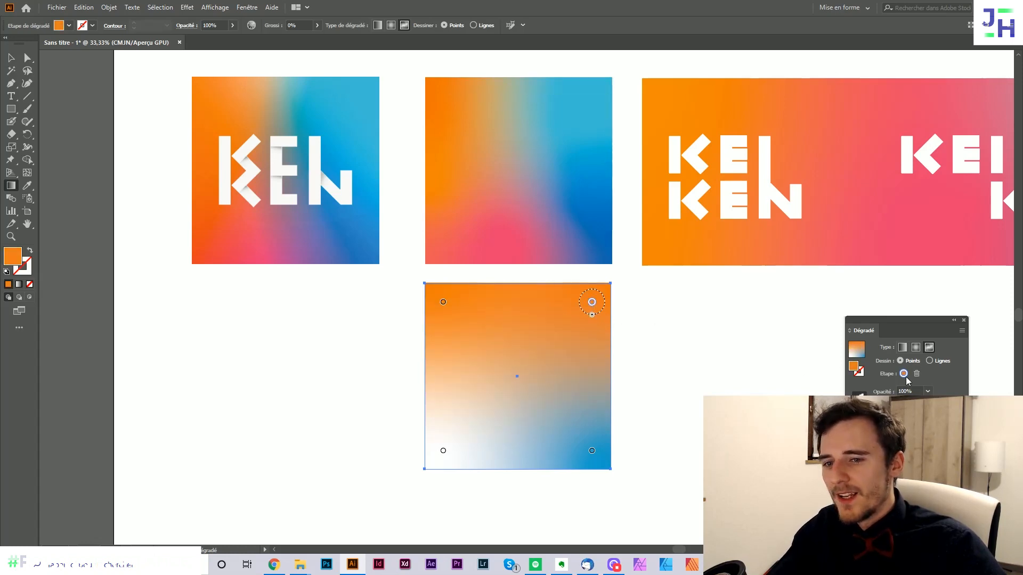
pyautogui.click(858, 398)
pyautogui.click(378, 94)
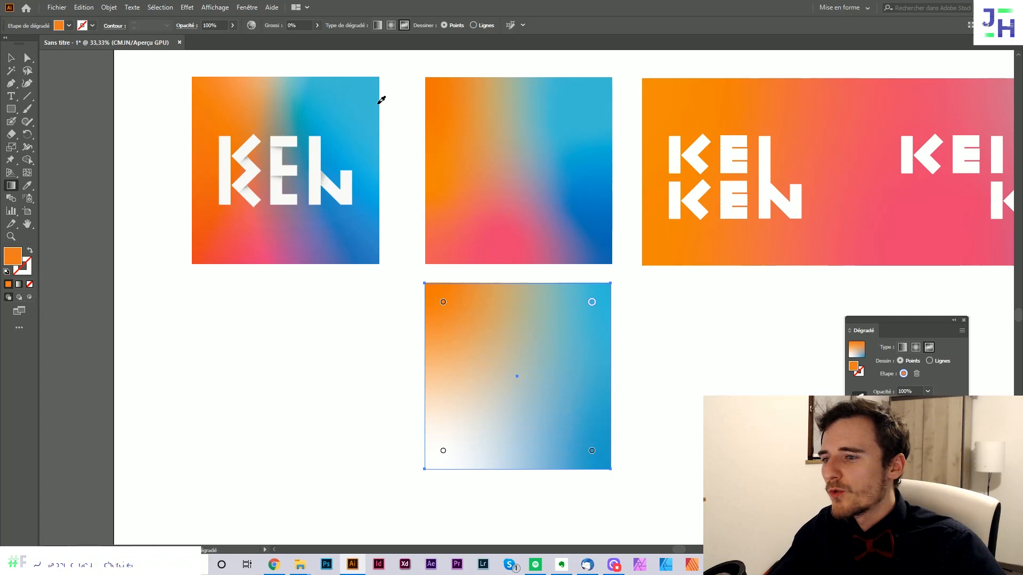
pyautogui.click(591, 451)
pyautogui.click(858, 398)
pyautogui.click(368, 242)
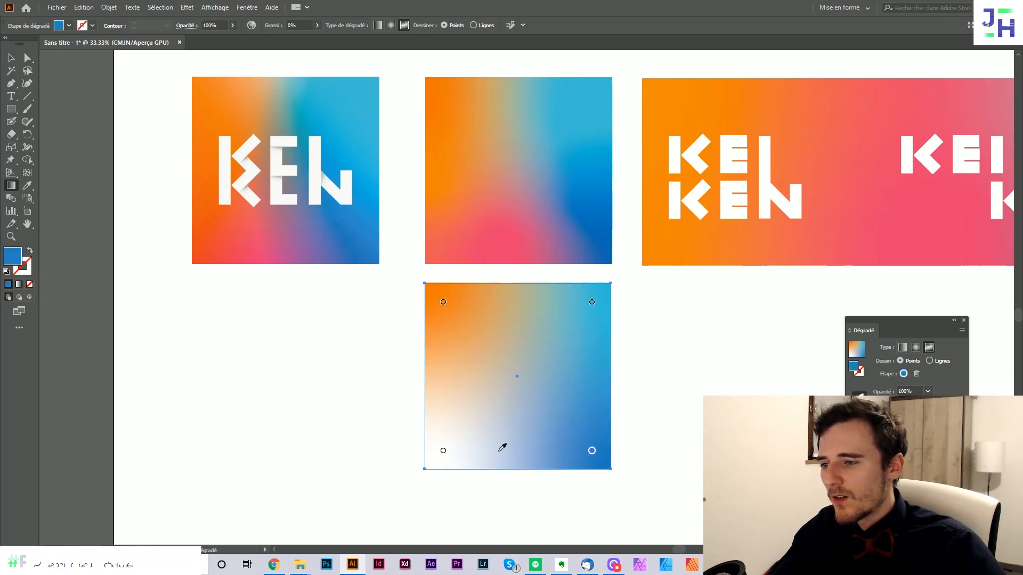
# Step: Recolour the lower-left gradient point with the logo's pinkish red and move it toward the square's bottom middle
pyautogui.click(442, 450)
pyautogui.click(238, 252)
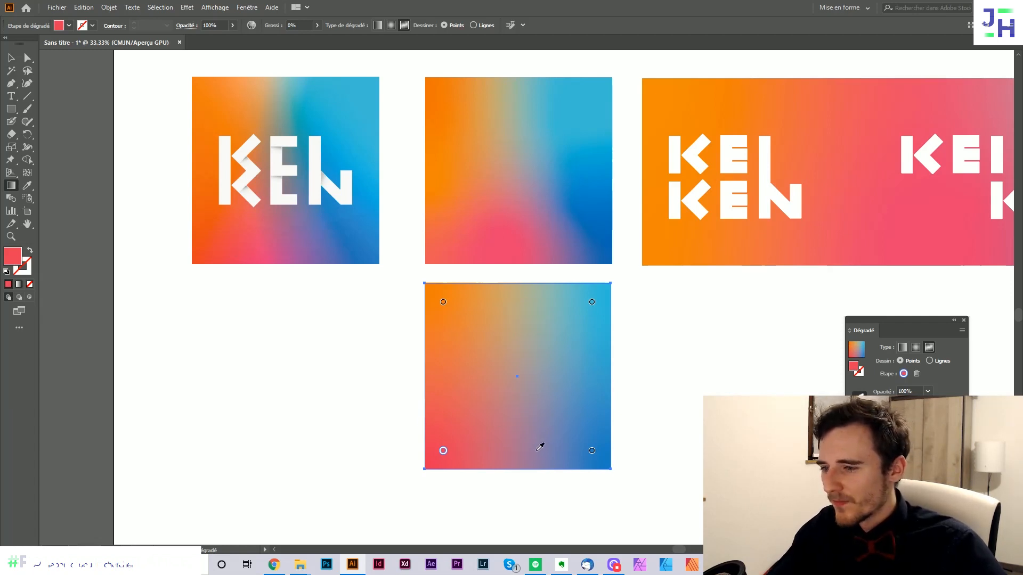
pyautogui.moveTo(439, 453); pyautogui.dragTo(493, 446)
pyautogui.click(442, 303)
pyautogui.press('i')
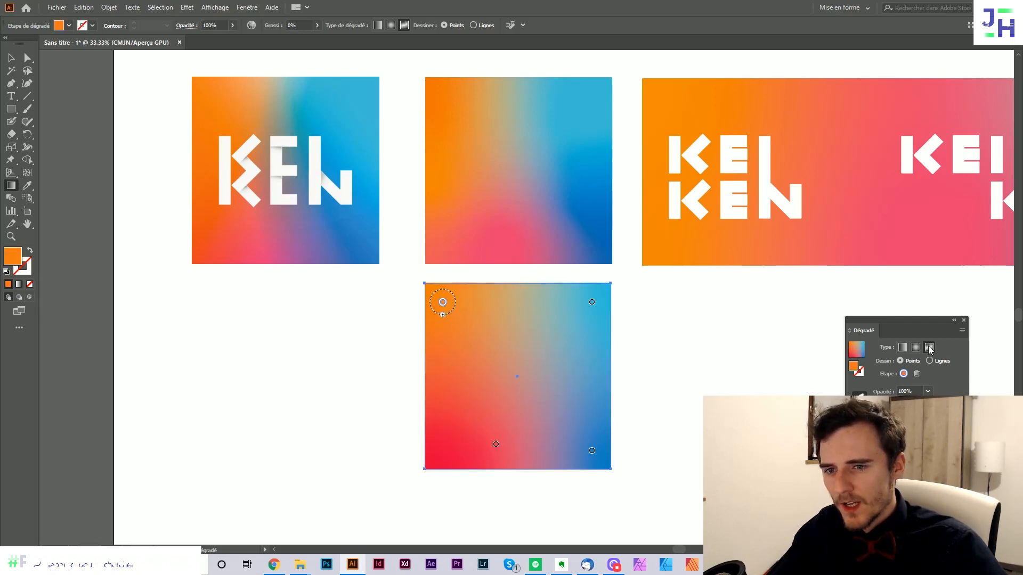
pyautogui.moveTo(443, 302); pyautogui.dragTo(445, 341)
pyautogui.hotkey('ctrl', 'z')
pyautogui.press('v')
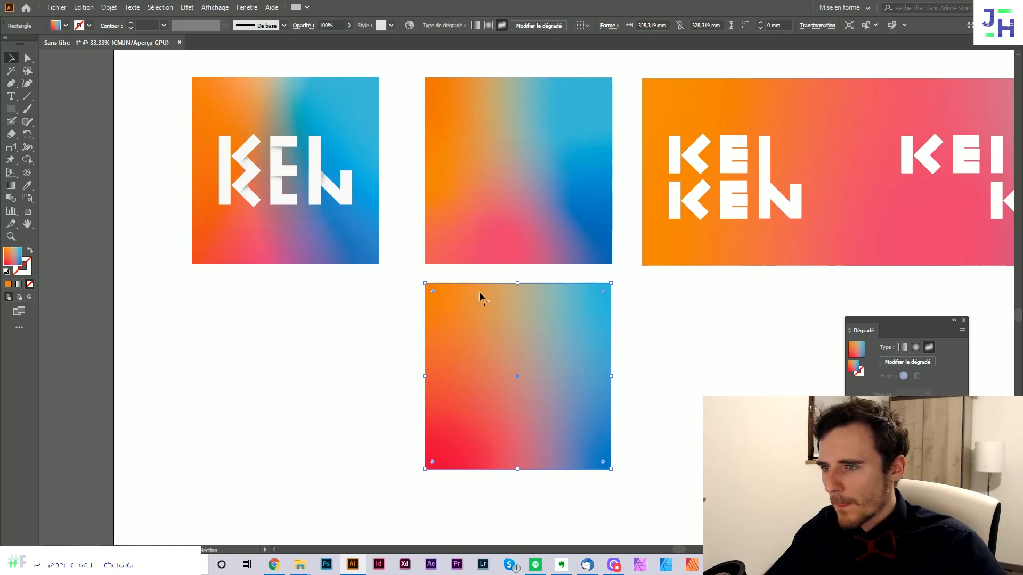
# Step: Add a gradient point near the square's lower left edge, coloured with orange sampled from the KEN logo's upper-left area
pyautogui.click(917, 362)
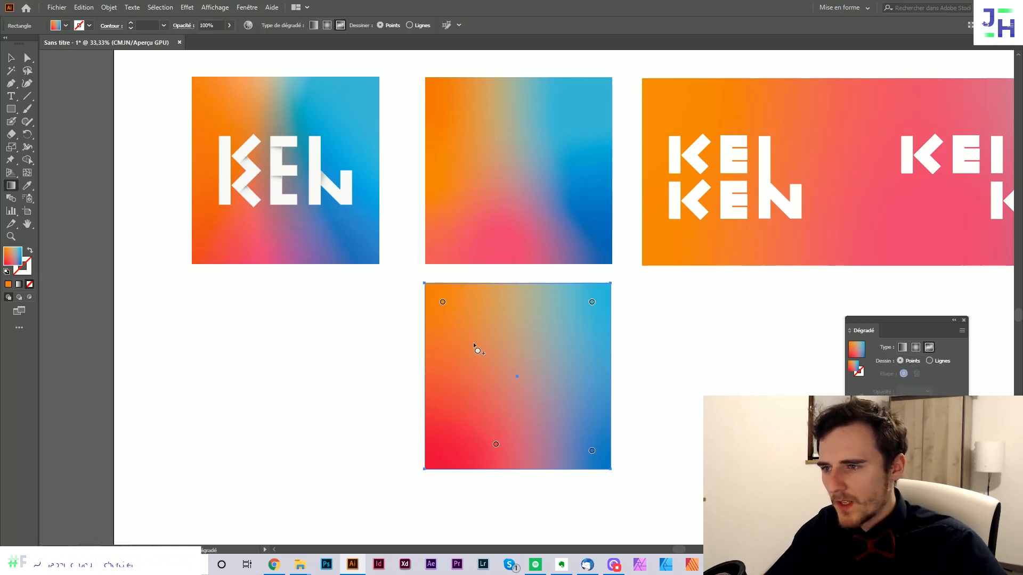
pyautogui.click(457, 352)
pyautogui.moveTo(458, 353); pyautogui.dragTo(455, 423)
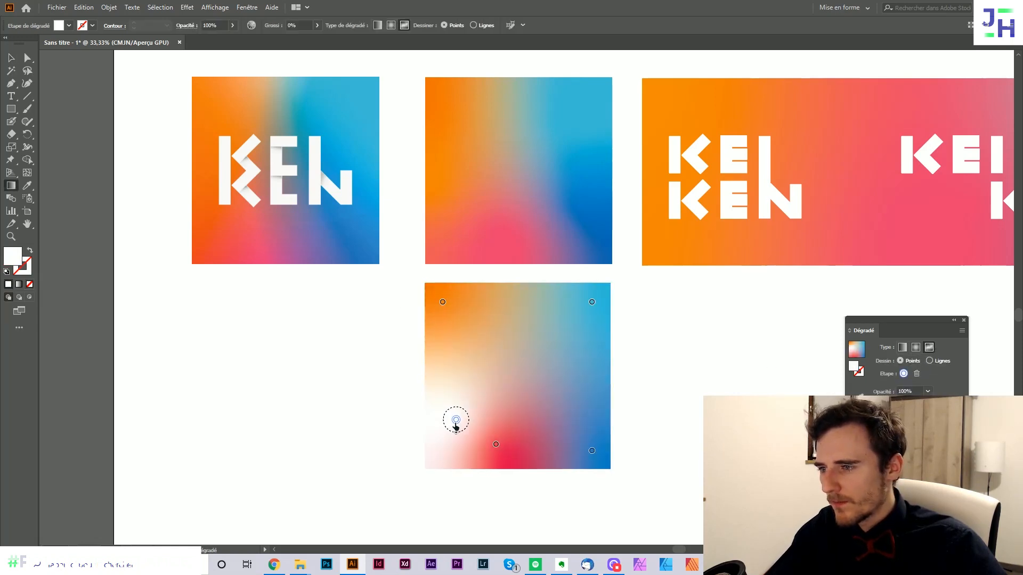
pyautogui.click(859, 397)
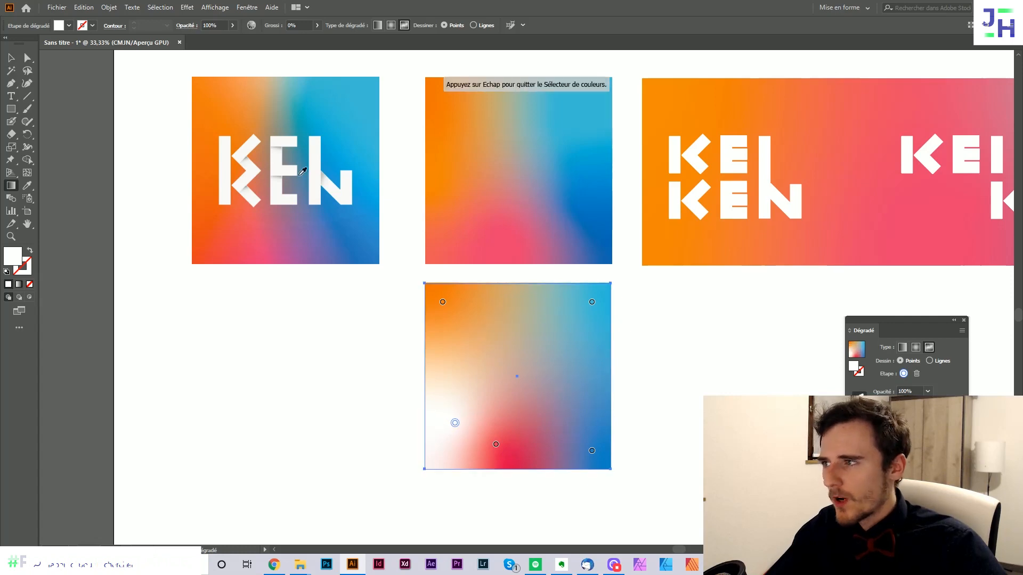
pyautogui.click(215, 104)
pyautogui.moveTo(456, 423); pyautogui.dragTo(448, 398)
# Step: Set the red point's spread to 69%, and move both blue points inward with a 56% spread for the light-blue one
pyautogui.click(495, 444)
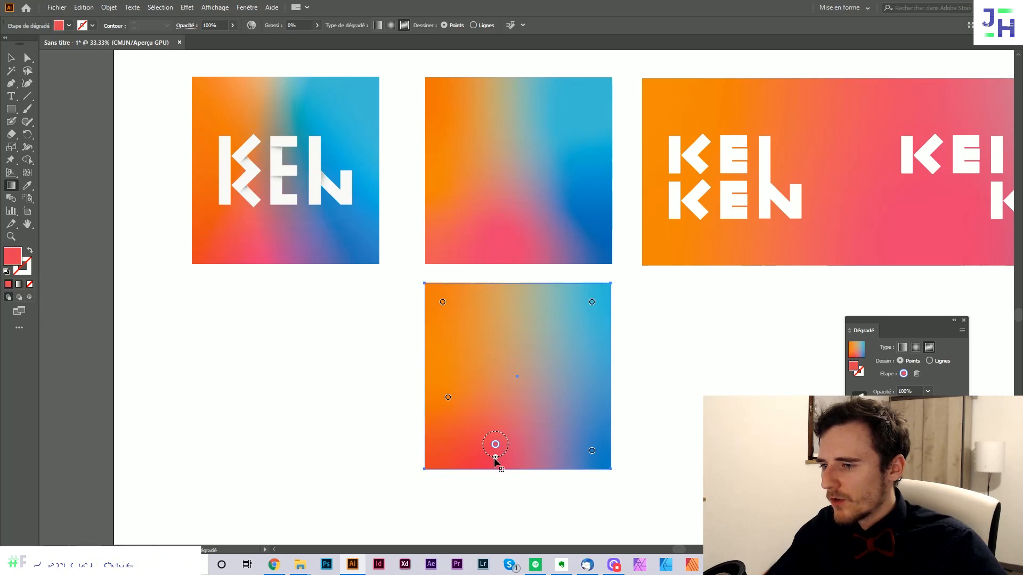
pyautogui.moveTo(495, 457); pyautogui.dragTo(495, 461)
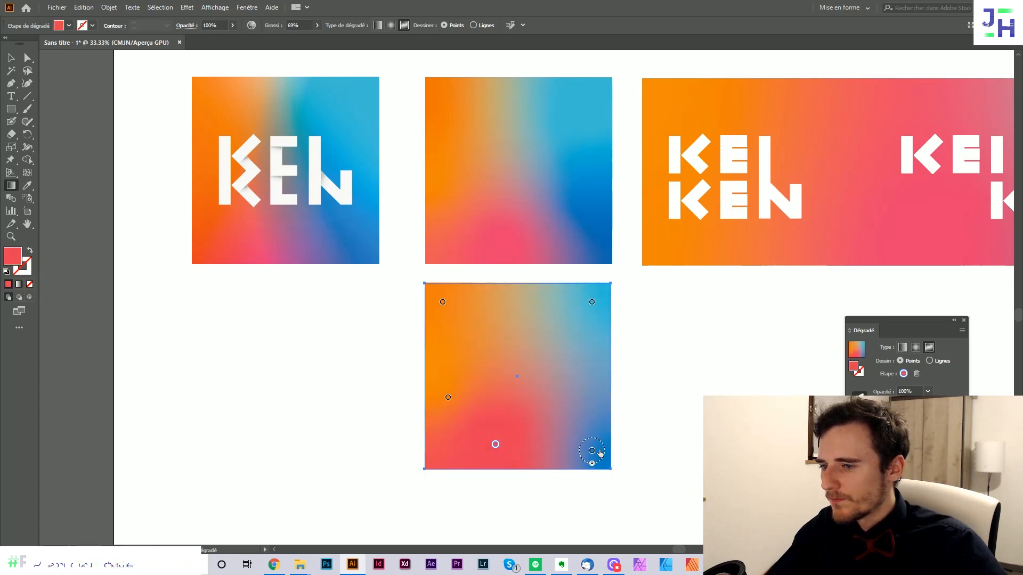
pyautogui.moveTo(592, 451); pyautogui.dragTo(577, 426)
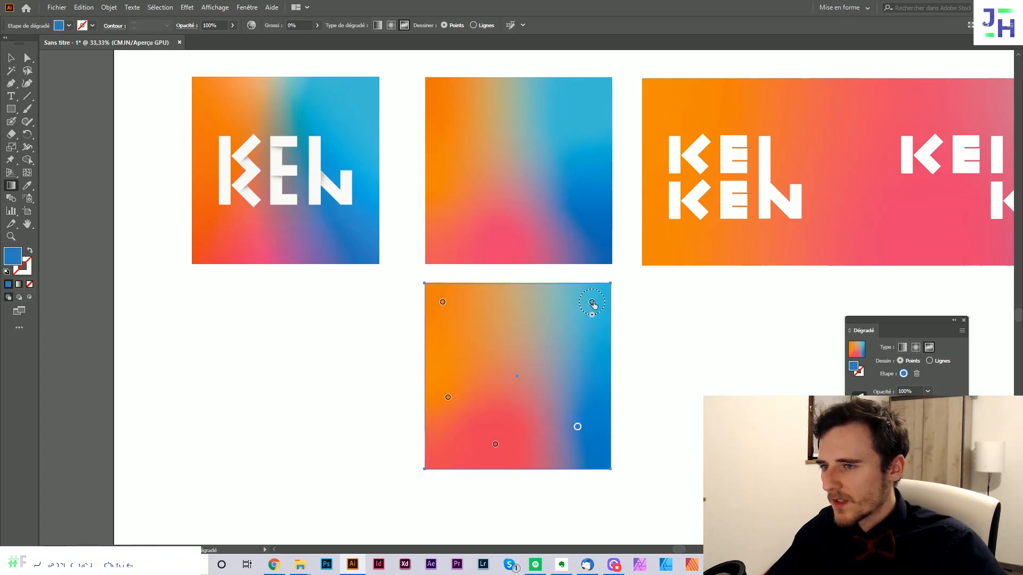
pyautogui.moveTo(591, 303); pyautogui.dragTo(568, 337)
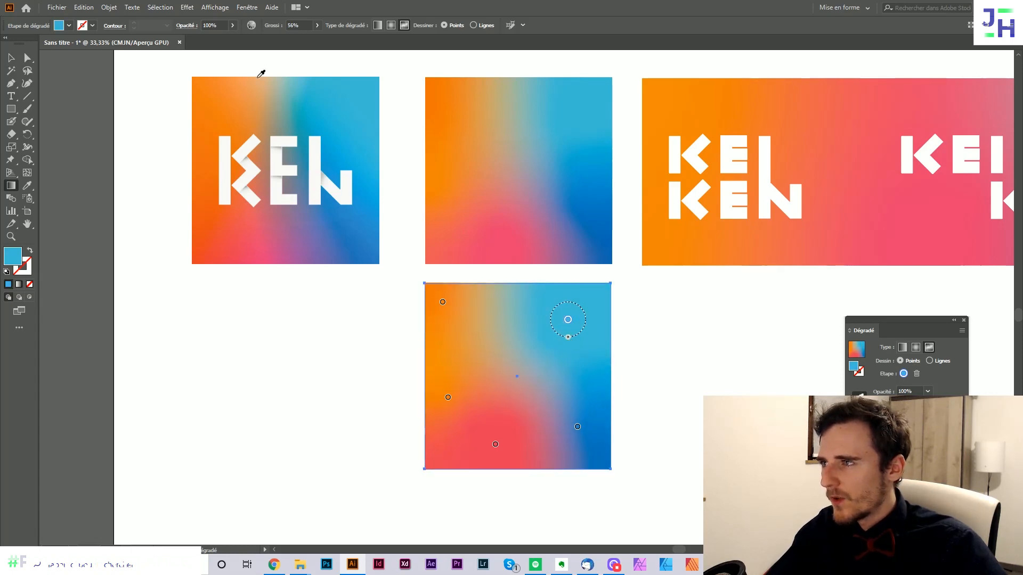
# Step: Undo the white sampled into the light-blue point and shift the dark-blue point slightly toward the square's centre
pyautogui.click(564, 327)
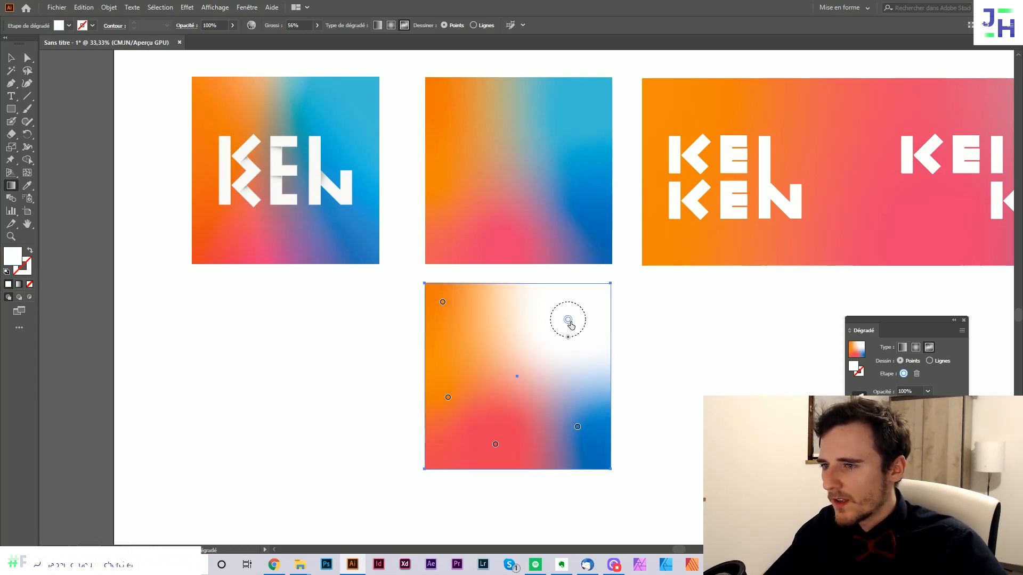
pyautogui.hotkey('ctrl', 'z')
pyautogui.click(568, 320)
pyautogui.moveTo(569, 336); pyautogui.dragTo(570, 337)
pyautogui.moveTo(577, 426); pyautogui.dragTo(571, 428)
pyautogui.click(570, 426)
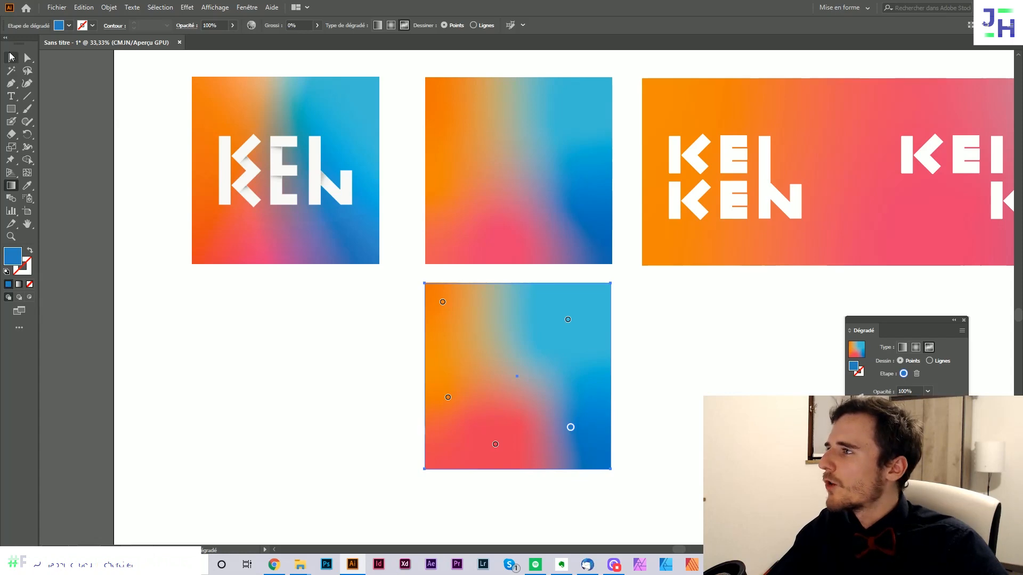
# Step: Deselect the practice gradient square and close the gradient settings
pyautogui.click(11, 56)
pyautogui.click(629, 350)
pyautogui.hscroll(1, 629, 350)
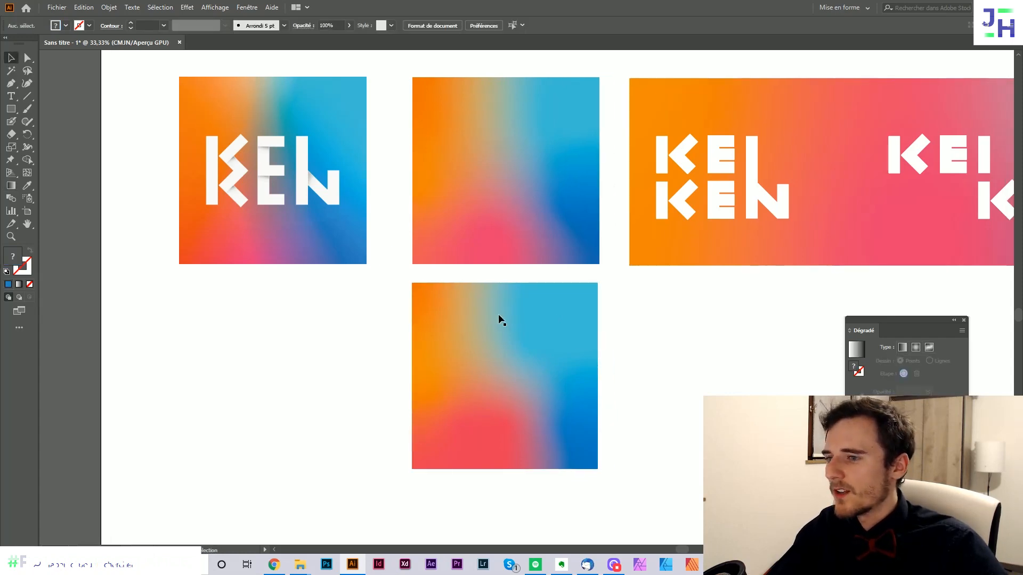
pyautogui.moveTo(614, 287); pyautogui.dragTo(484, 294)
pyautogui.scroll(-2, 511, 291)
pyautogui.click(963, 320)
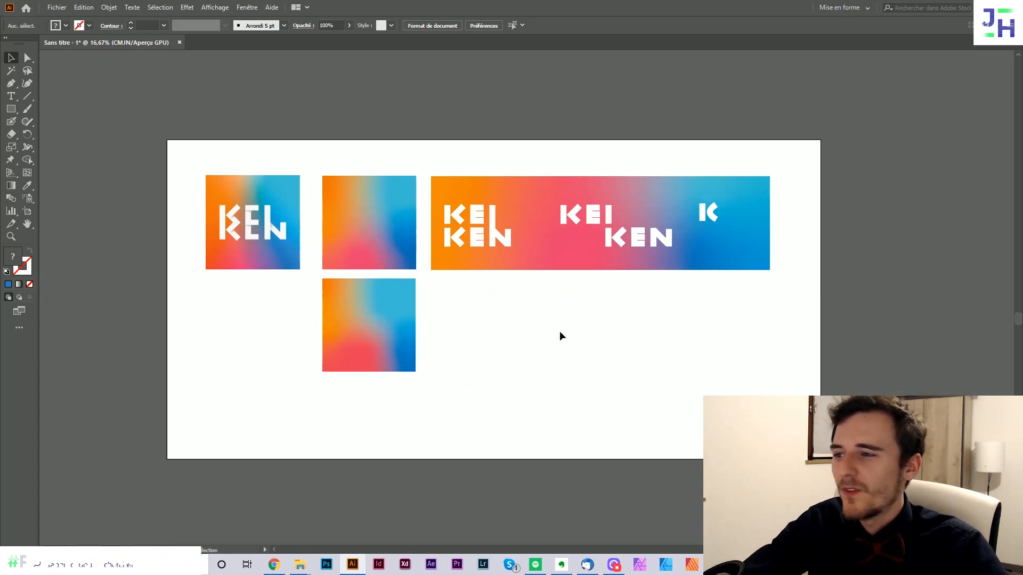
# Step: Delete the practice gradient square below the other artwork
pyautogui.click(410, 341)
pyautogui.press('Delete')
pyautogui.moveTo(566, 339); pyautogui.dragTo(607, 368)
pyautogui.scroll(1, 450, 313)
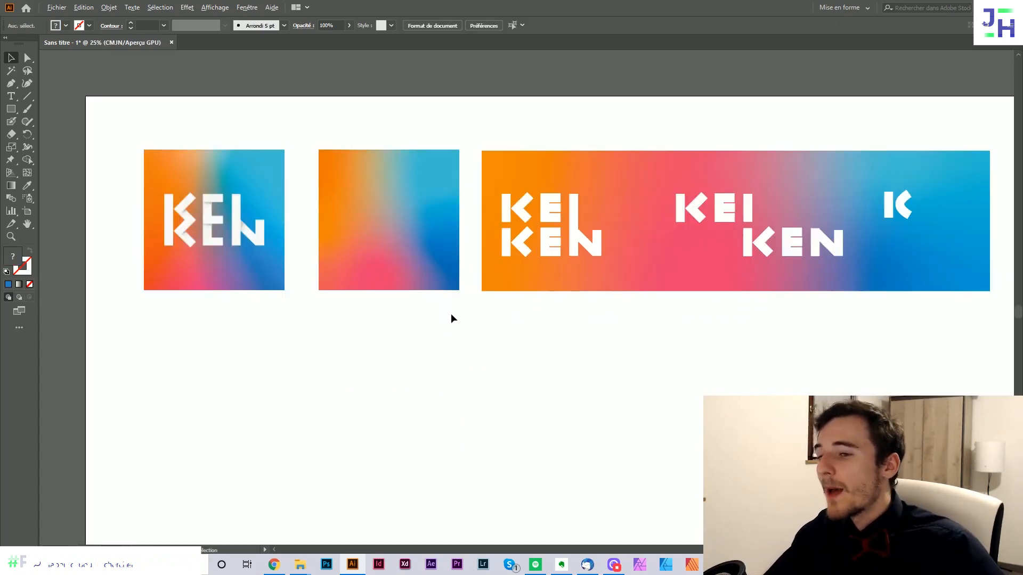
pyautogui.moveTo(569, 339); pyautogui.dragTo(512, 343)
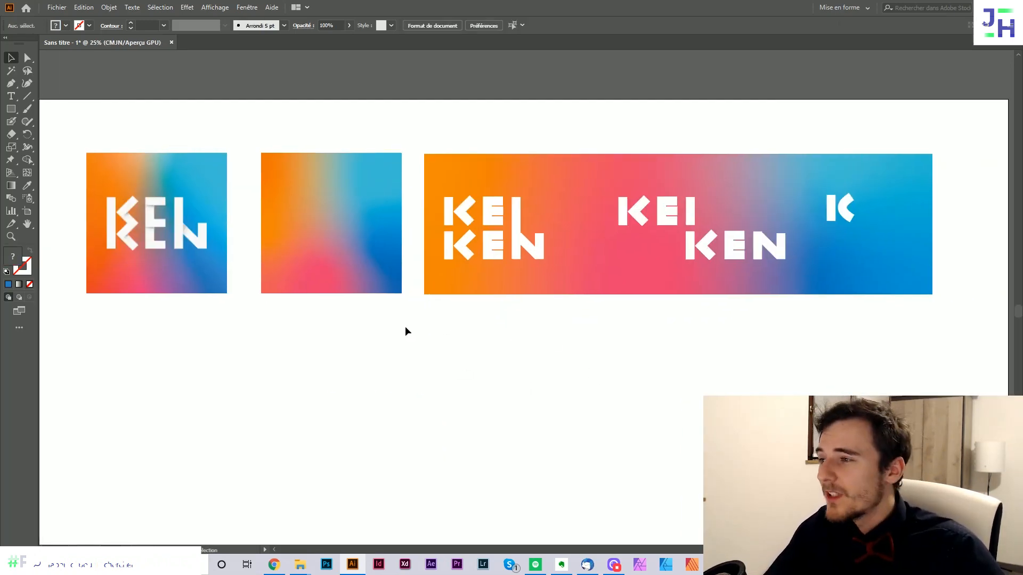
# Step: Move the lower KEN lettering in the banner's pink area up beside KEI so the word KEIKEN reads on one line
pyautogui.moveTo(494, 287); pyautogui.dragTo(418, 318)
pyautogui.moveTo(617, 338); pyautogui.dragTo(602, 343)
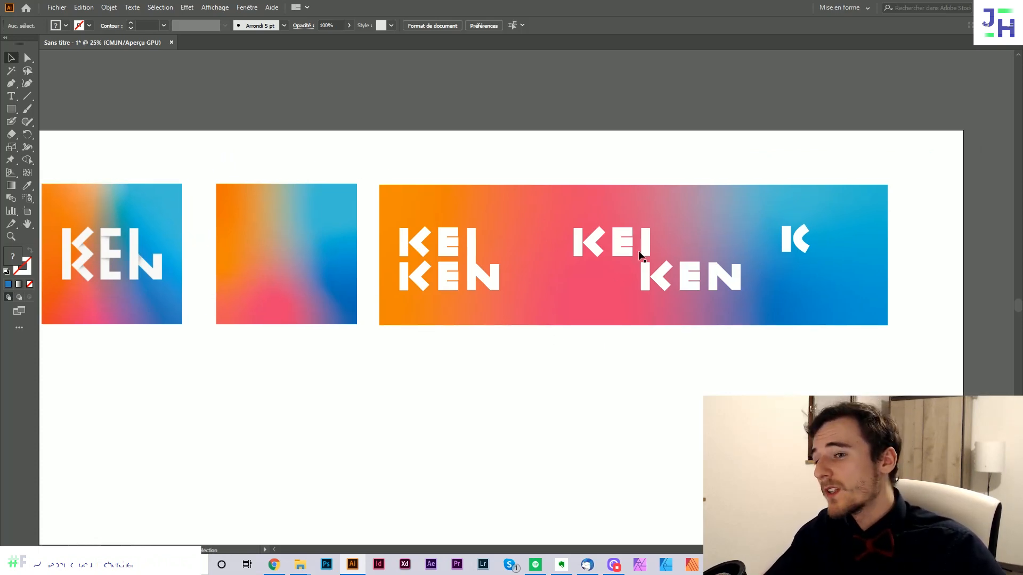
pyautogui.scroll(1, 854, 235)
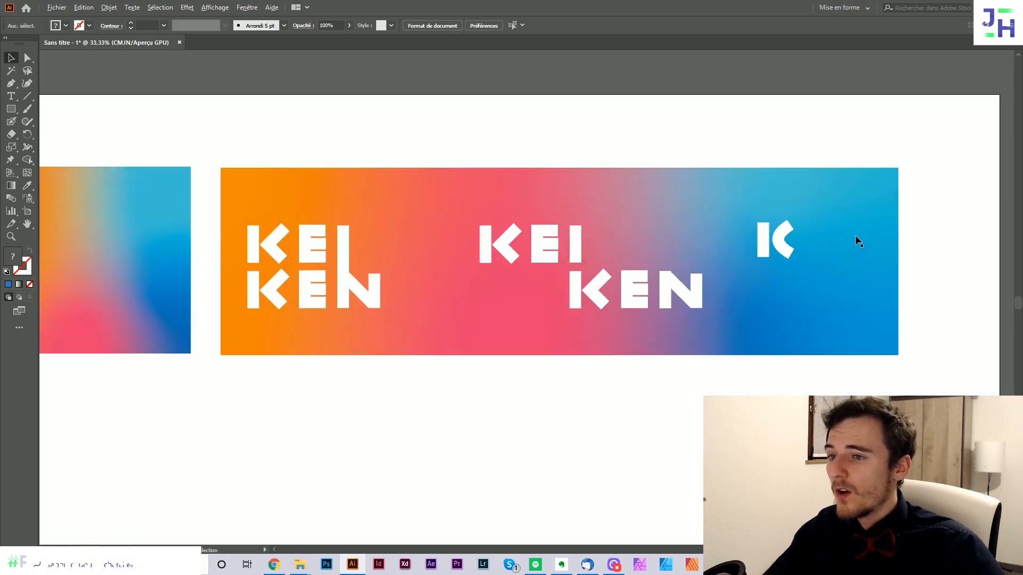
pyautogui.moveTo(743, 377); pyautogui.dragTo(626, 230)
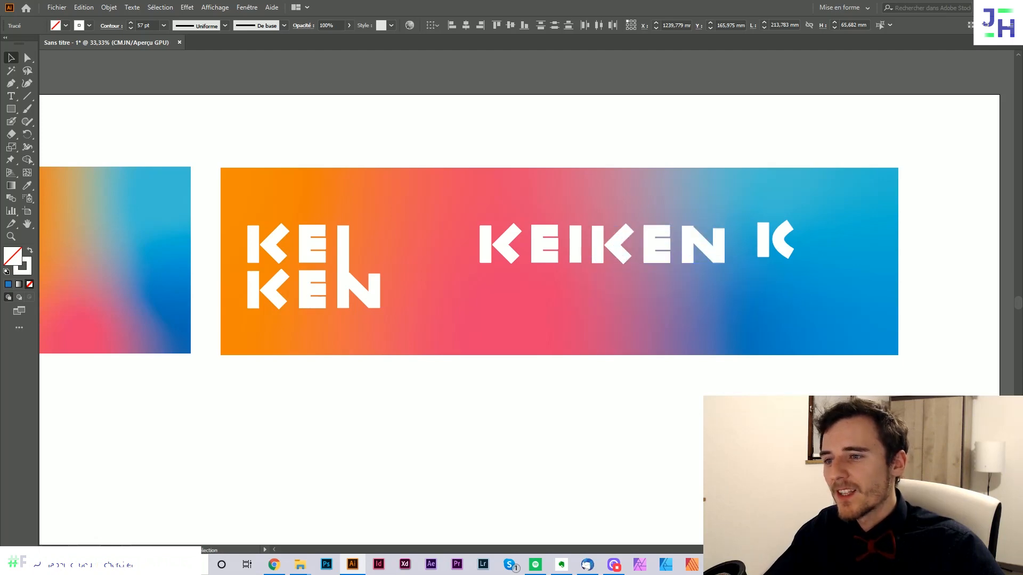
pyautogui.click(710, 408)
# Step: Delete the separate K lettering from the blue end of the wide gradient banner
pyautogui.scroll(-1, 710, 409)
pyautogui.moveTo(570, 420); pyautogui.dragTo(621, 402)
pyautogui.scroll(-1, 512, 407)
pyautogui.moveTo(511, 406); pyautogui.dragTo(551, 379)
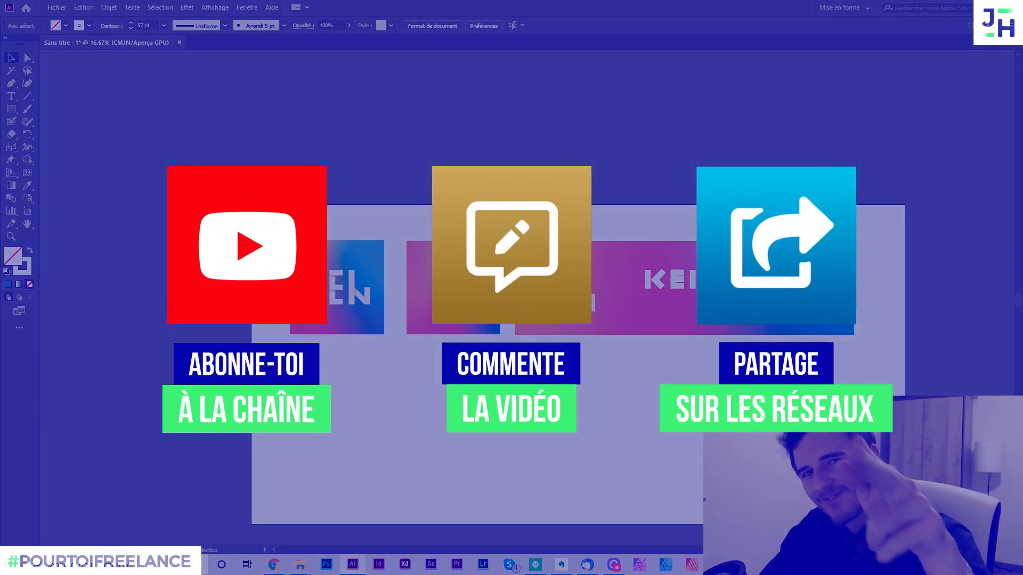
pyautogui.scroll(2, 584, 405)
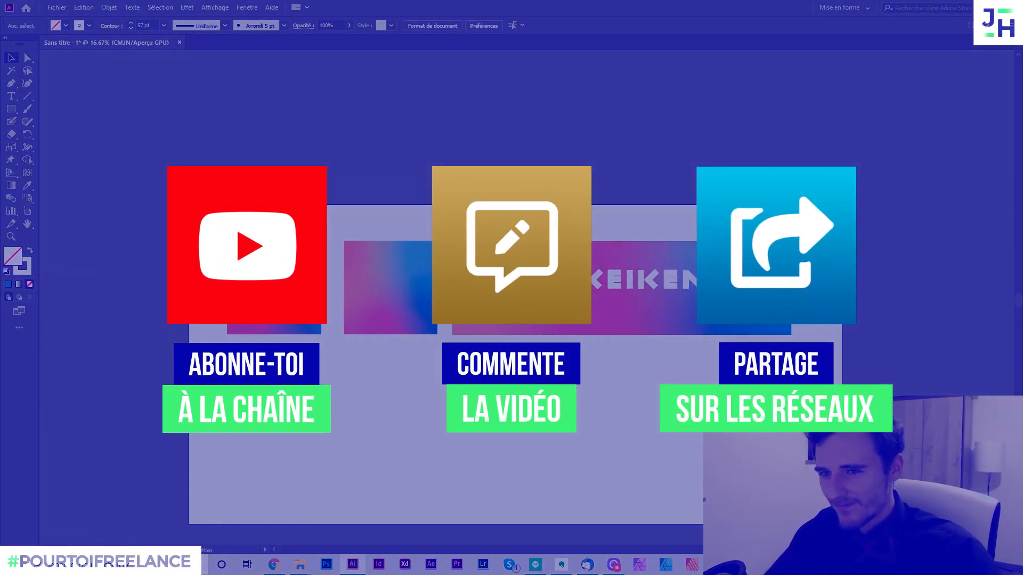
pyautogui.moveTo(616, 226); pyautogui.dragTo(706, 328)
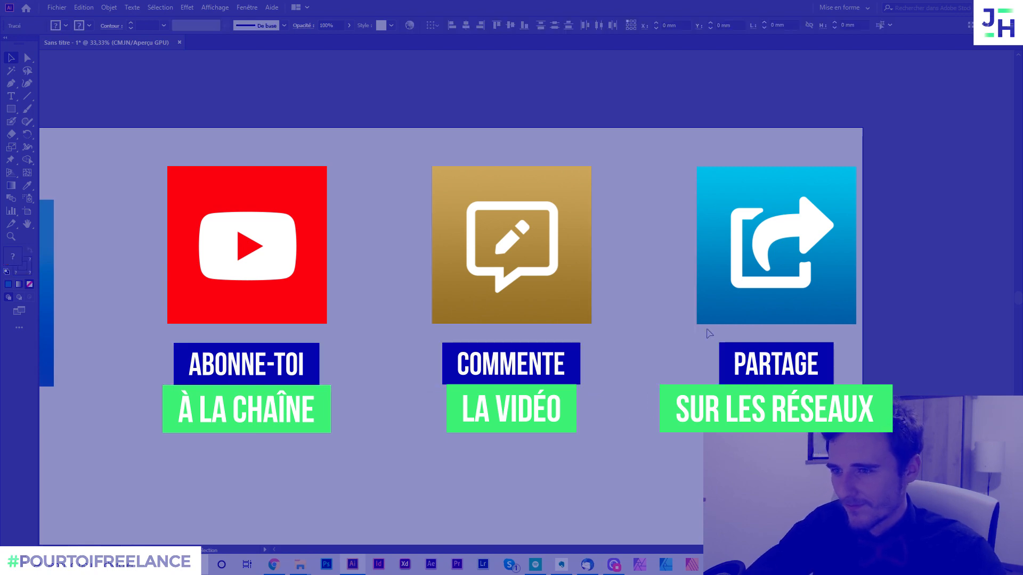
pyautogui.press('Delete')
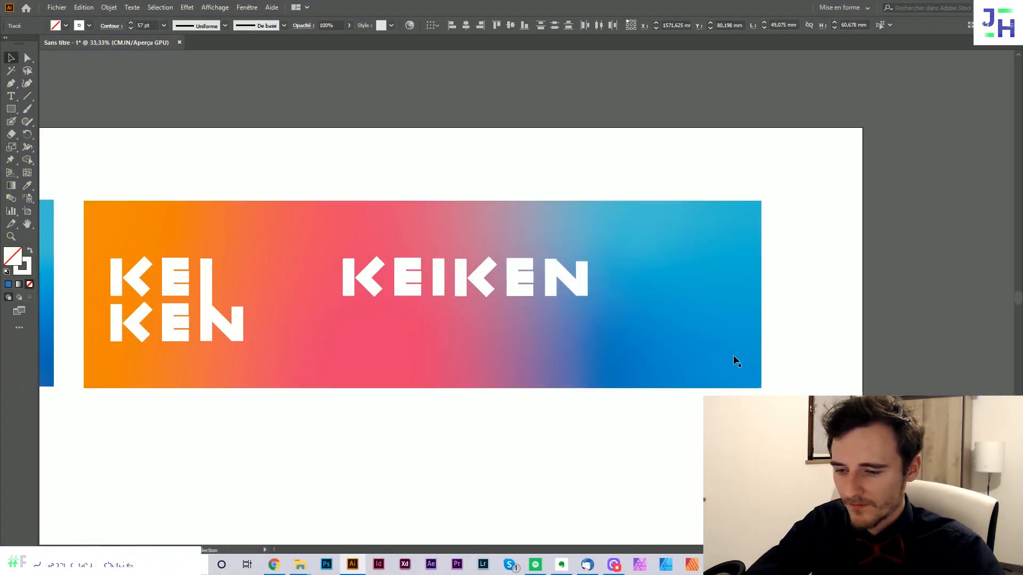
pyautogui.scroll(-1, 815, 327)
pyautogui.moveTo(635, 372); pyautogui.dragTo(835, 370)
pyautogui.scroll(-1, 726, 330)
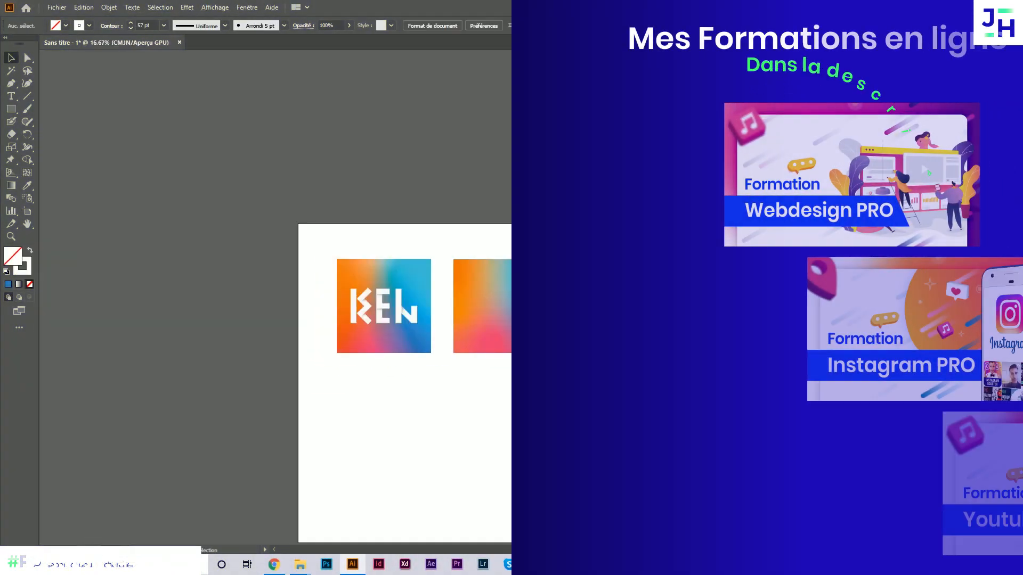
pyautogui.moveTo(569, 278); pyautogui.dragTo(659, 344)
pyautogui.scroll(1, 733, 306)
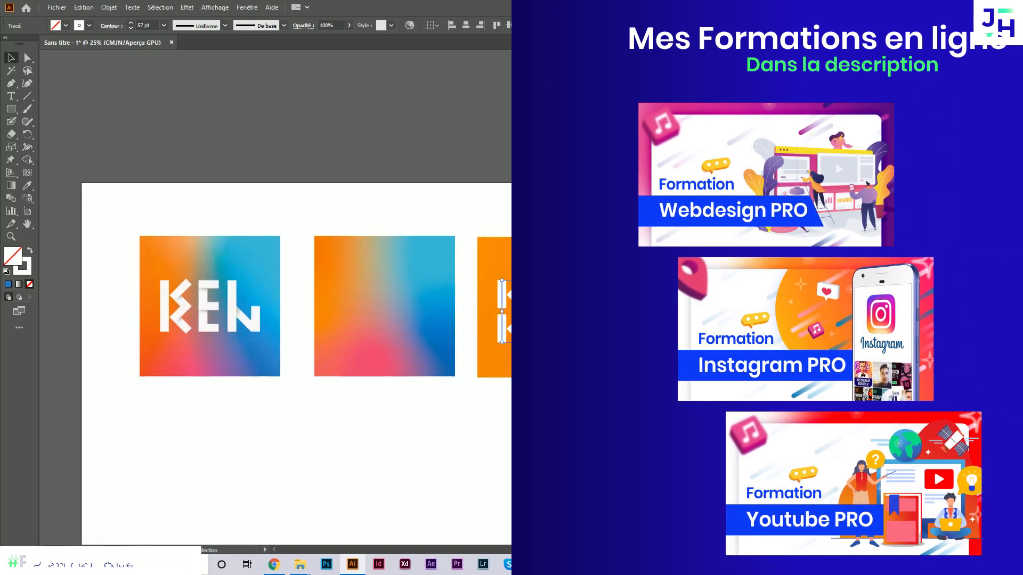
pyautogui.click(575, 307)
pyautogui.click(575, 261)
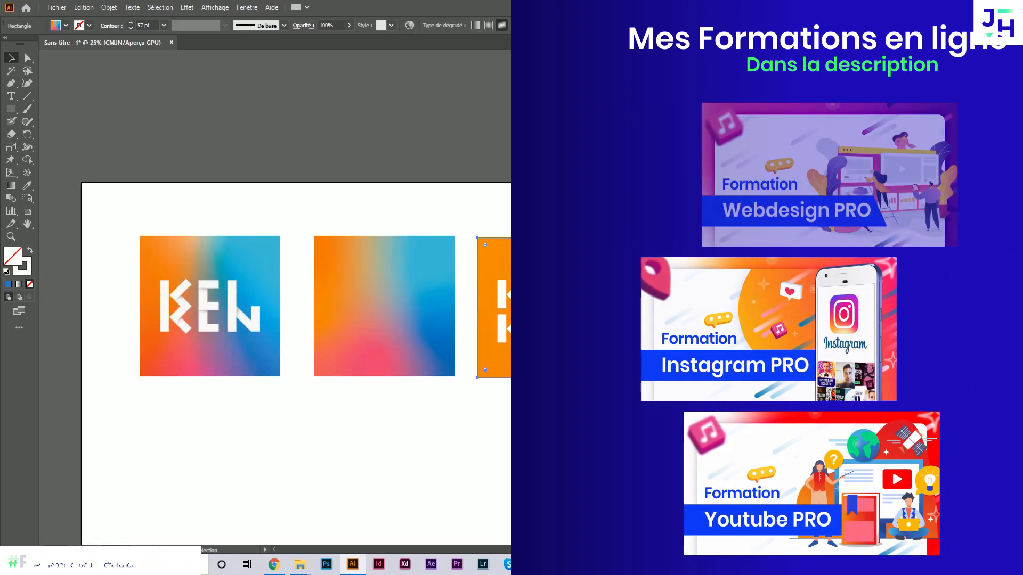
pyautogui.moveTo(469, 210); pyautogui.dragTo(642, 411)
pyautogui.click(642, 426)
pyautogui.moveTo(927, 427); pyautogui.dragTo(762, 342)
pyautogui.scroll(-2, 806, 403)
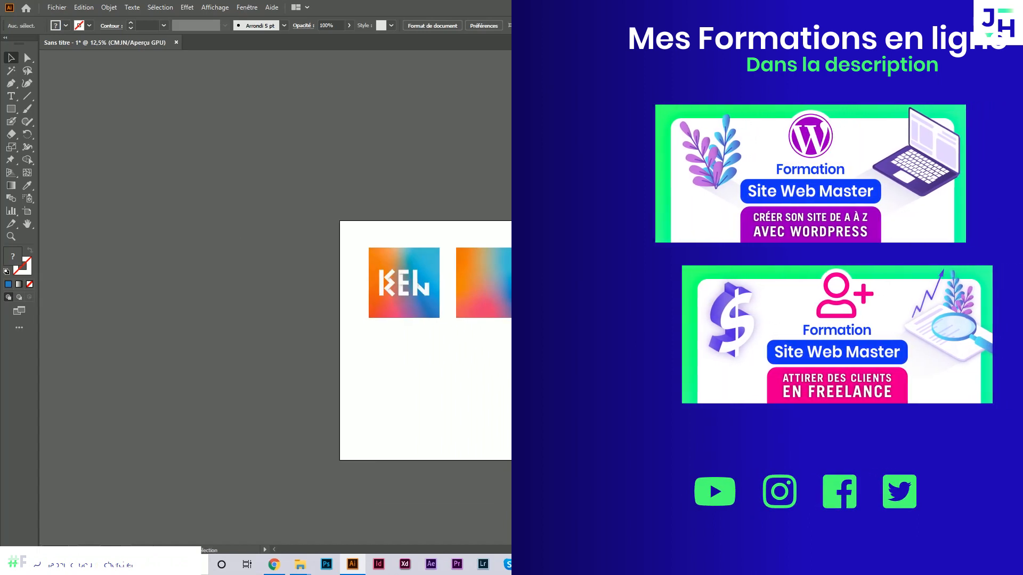